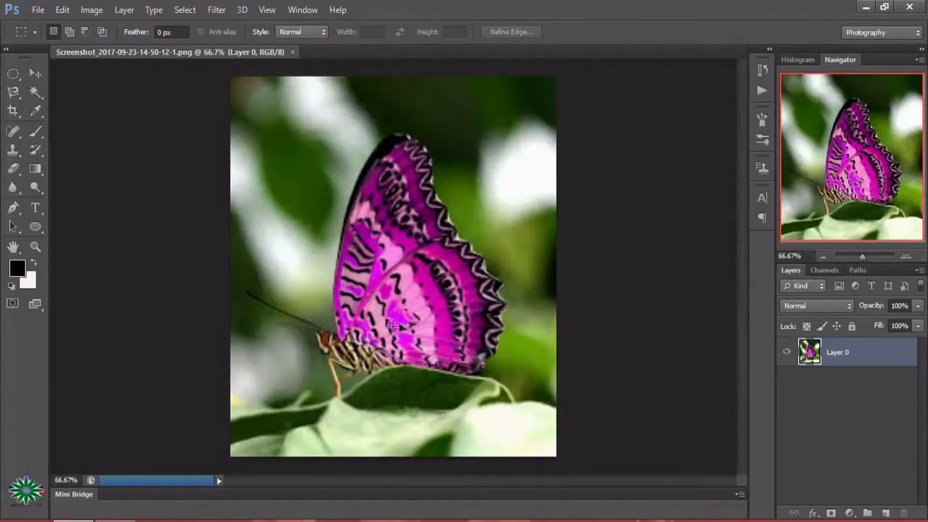
# Step: Open the orange monarch screenshot and girl-470568_960_720.jpg as extra documents, with the Pen tool ready
pyautogui.click(38, 10)
pyautogui.click(44, 36)
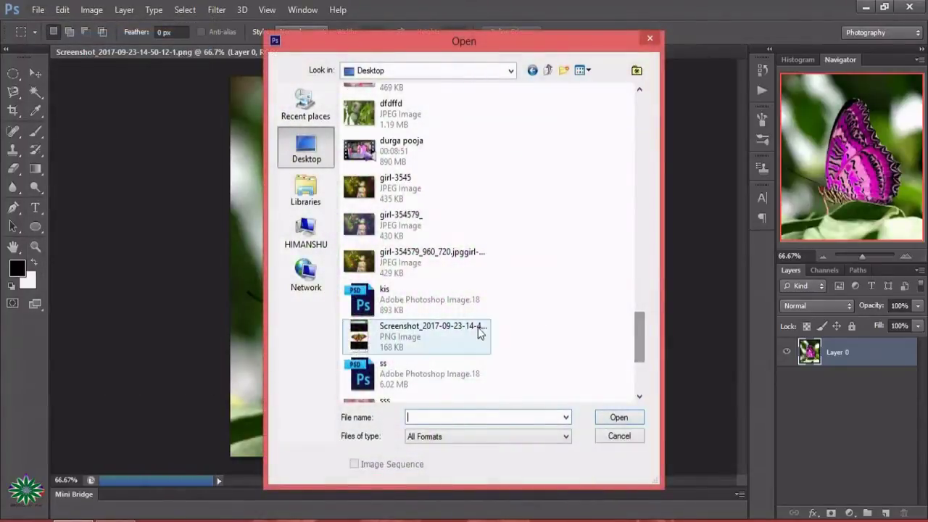
pyautogui.doubleClick(478, 329)
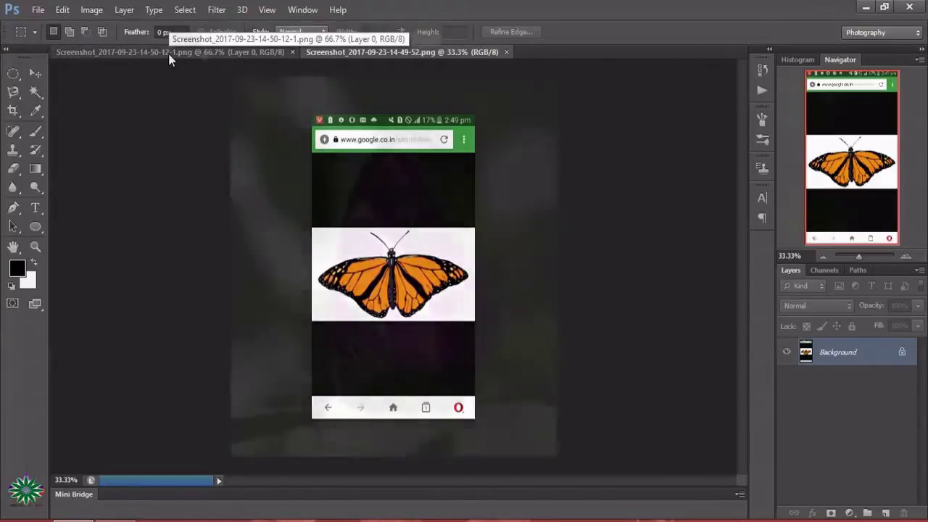
pyautogui.click(13, 209)
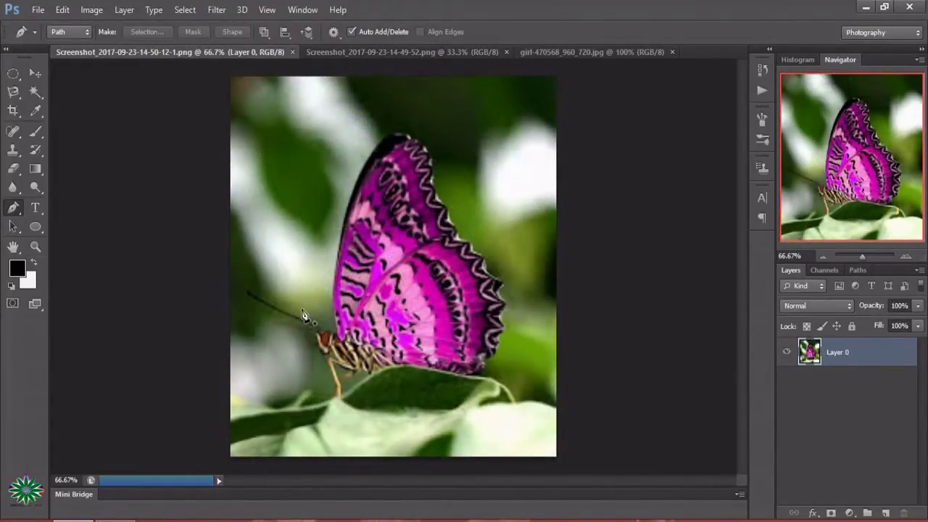
# Step: Zoom the pink butterfly image to 100% and switch back to the Pen tool
pyautogui.click(35, 247)
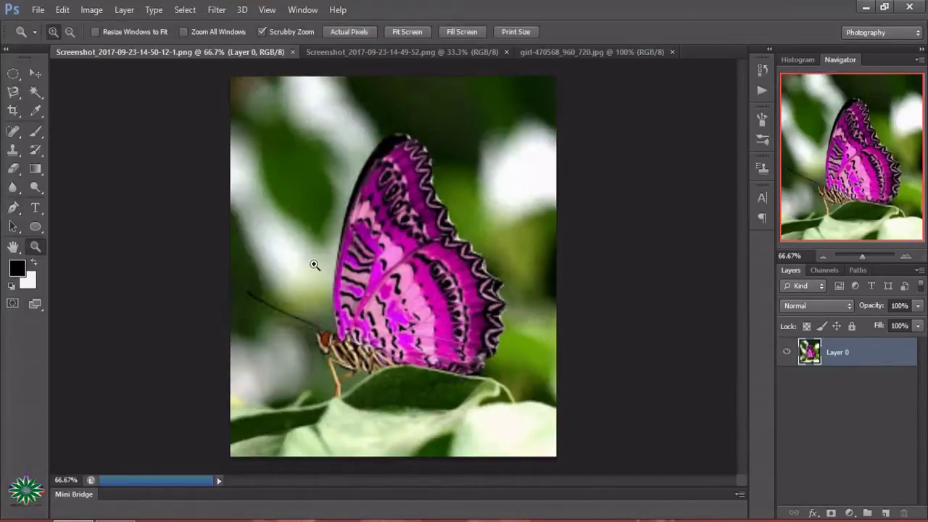
pyautogui.click(314, 265)
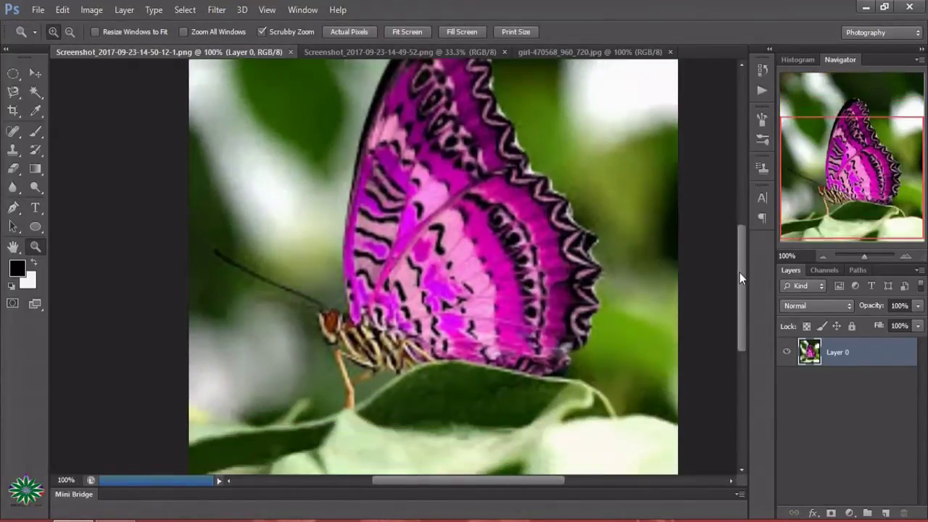
pyautogui.moveTo(740, 250); pyautogui.dragTo(740, 283)
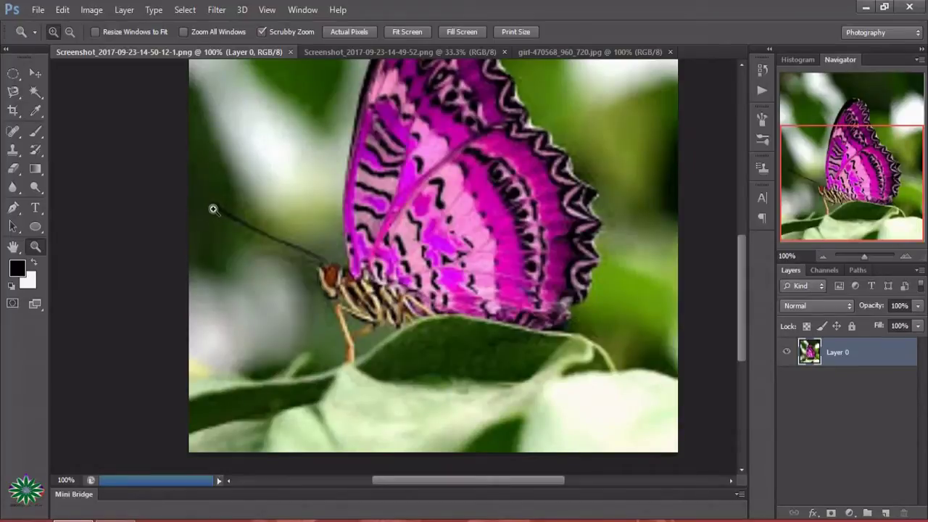
pyautogui.click(13, 208)
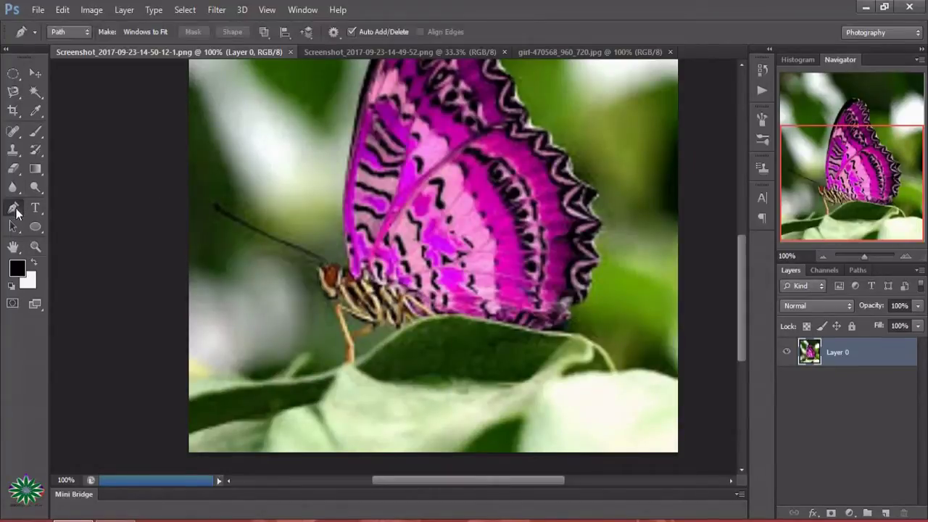
# Step: Trace the path from the antenna tip down the head and body to the leg tip
pyautogui.click(208, 207)
pyautogui.click(228, 217)
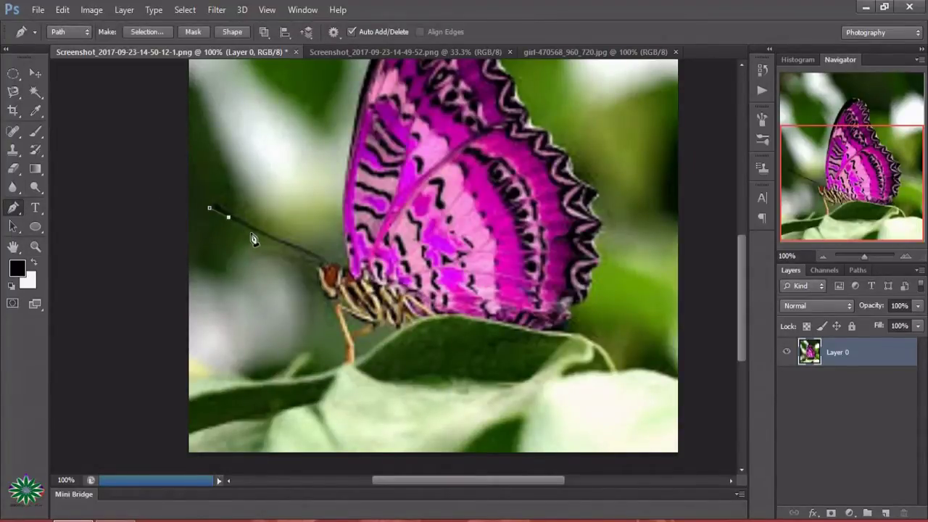
pyautogui.click(257, 235)
pyautogui.click(295, 253)
pyautogui.click(317, 262)
pyautogui.click(318, 273)
pyautogui.click(320, 290)
pyautogui.click(342, 333)
pyautogui.click(348, 364)
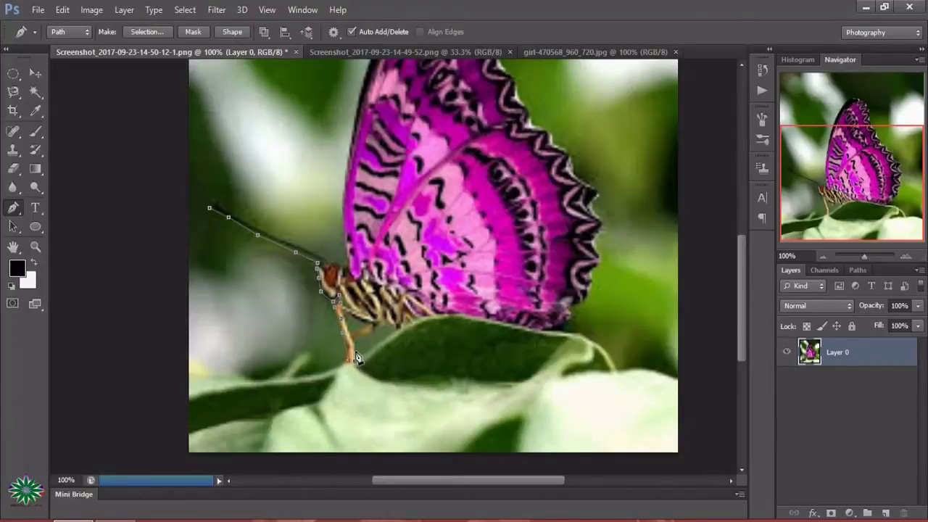
# Step: Continue the path along the leaf edge and up the scalloped outer wing edge
pyautogui.click(356, 336)
pyautogui.click(453, 314)
pyautogui.click(521, 327)
pyautogui.click(556, 329)
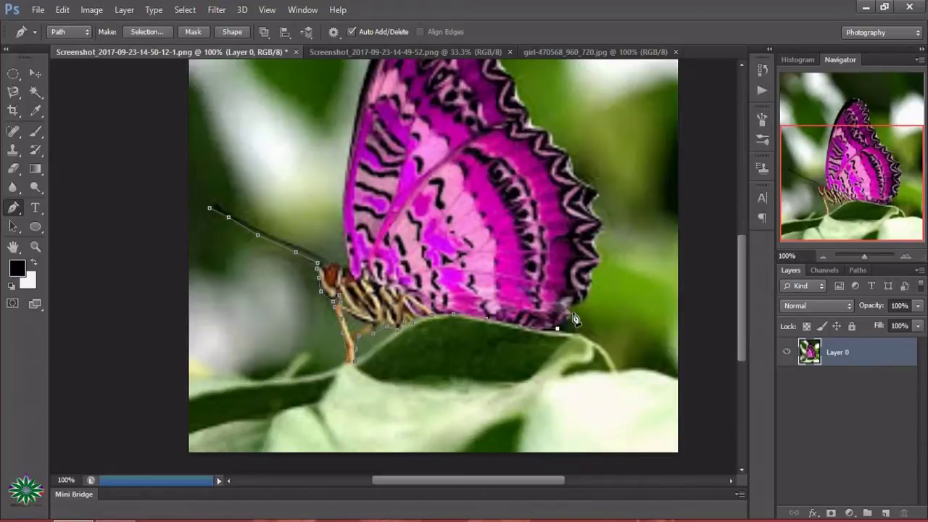
pyautogui.click(572, 313)
pyautogui.click(585, 298)
pyautogui.click(594, 239)
pyautogui.click(603, 223)
pyautogui.click(595, 191)
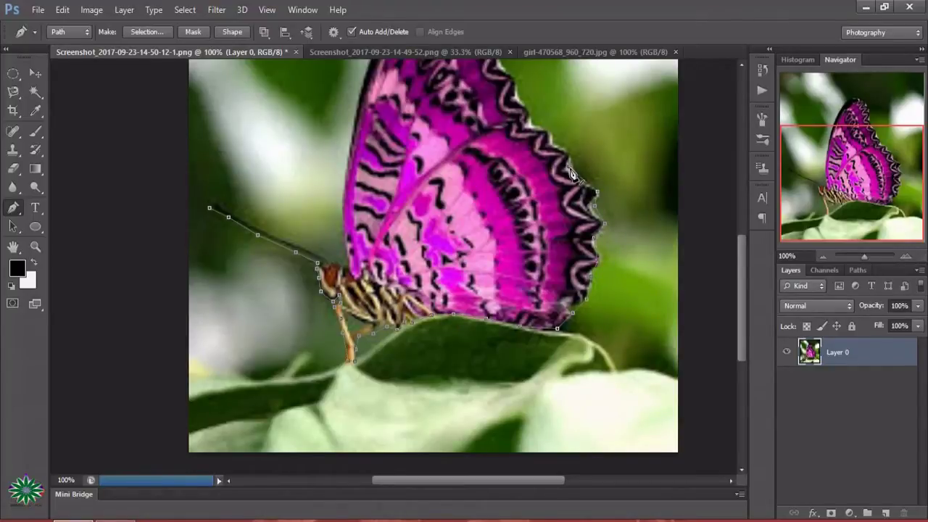
pyautogui.click(568, 164)
pyautogui.click(548, 138)
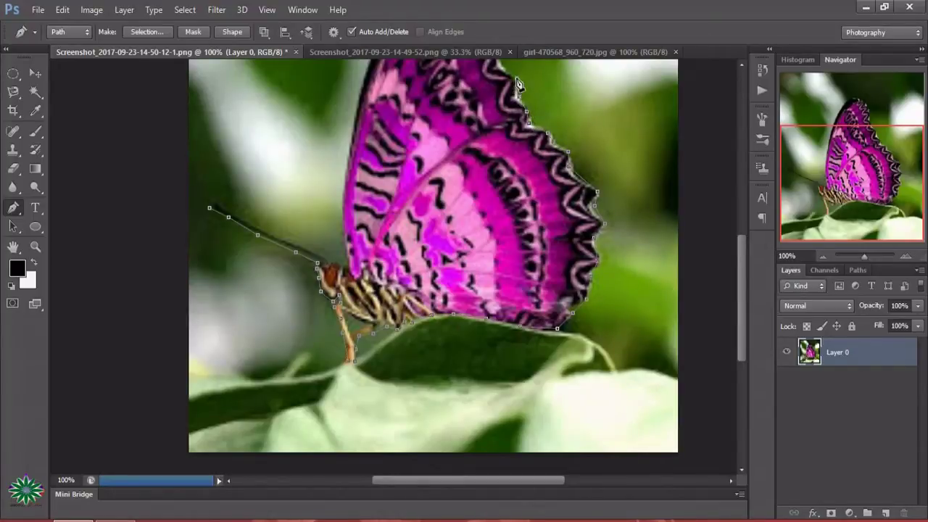
pyautogui.click(517, 79)
# Step: Extend the pink butterfly's path up the upper wing edge and over the wingtip
pyautogui.moveTo(743, 281); pyautogui.dragTo(743, 246)
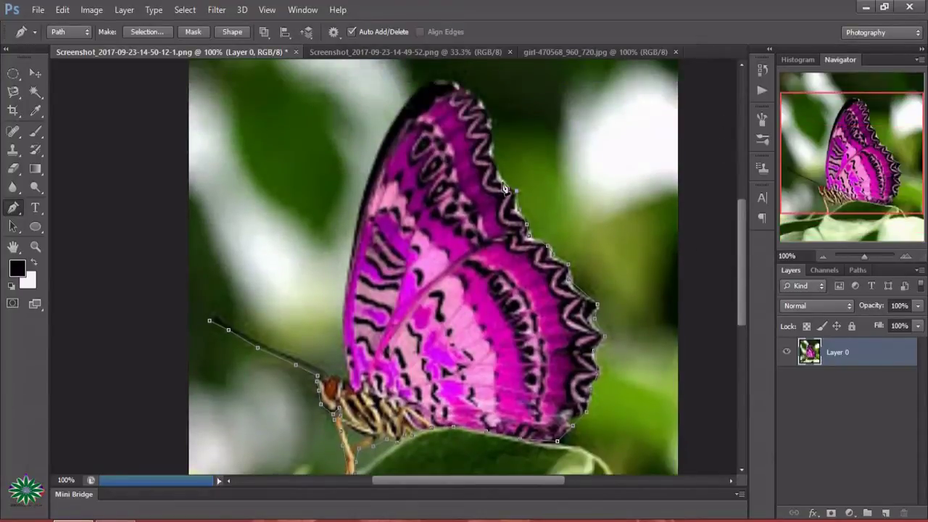
pyautogui.click(495, 165)
pyautogui.click(493, 144)
pyautogui.click(494, 124)
pyautogui.click(486, 105)
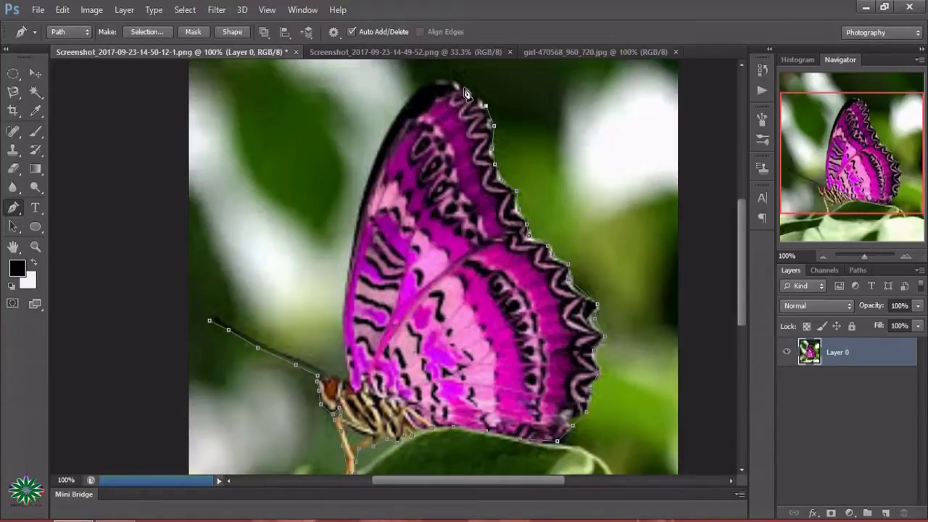
pyautogui.click(464, 89)
pyautogui.click(443, 80)
# Step: Trace down the leading edge, close the path at the antenna start, and load it as a selection
pyautogui.click(406, 106)
pyautogui.click(370, 178)
pyautogui.click(354, 232)
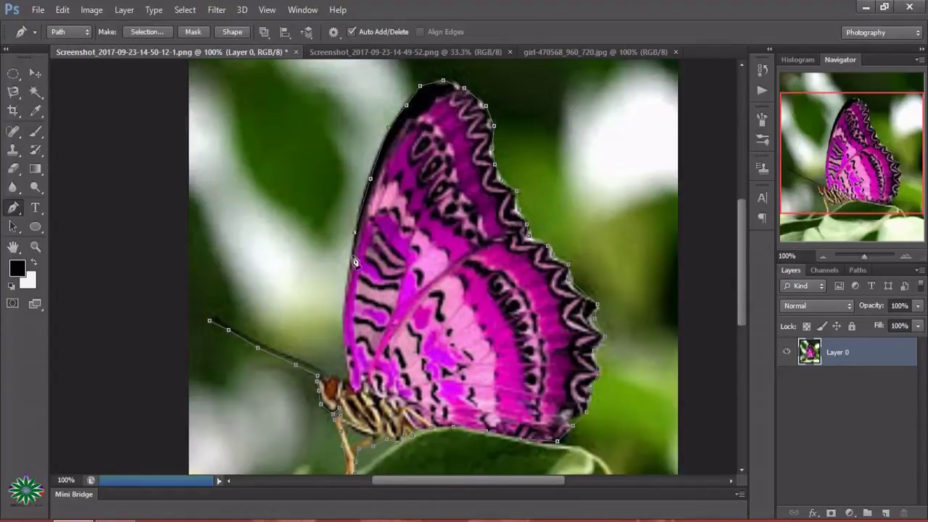
pyautogui.click(344, 316)
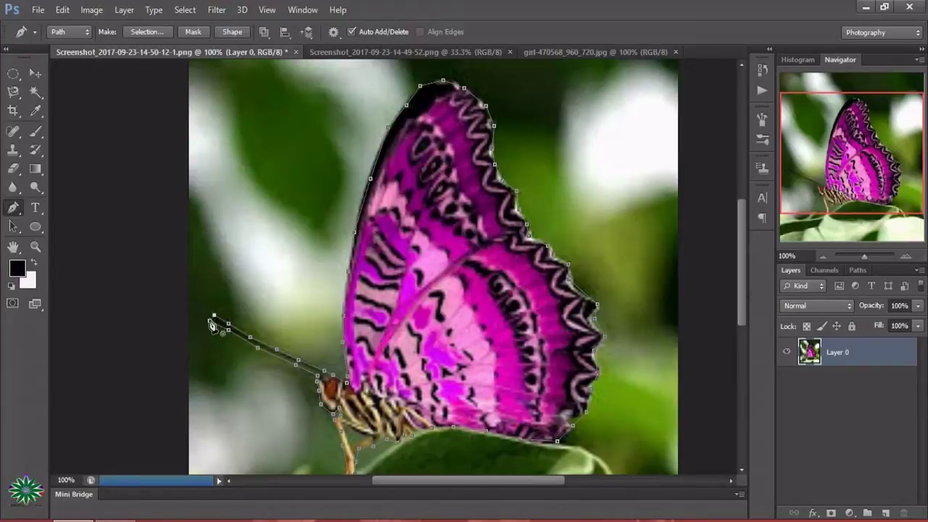
pyautogui.click(213, 318)
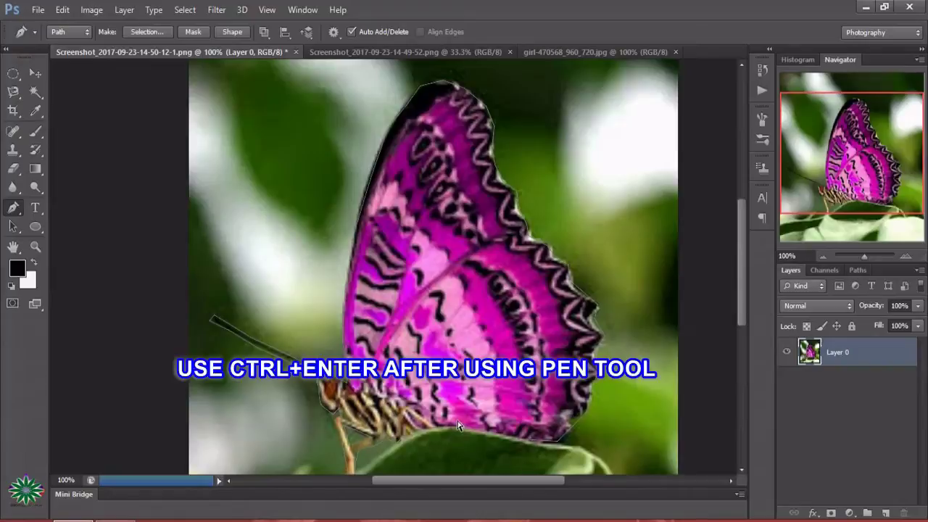
pyautogui.hotkey('ctrl', 'Return')
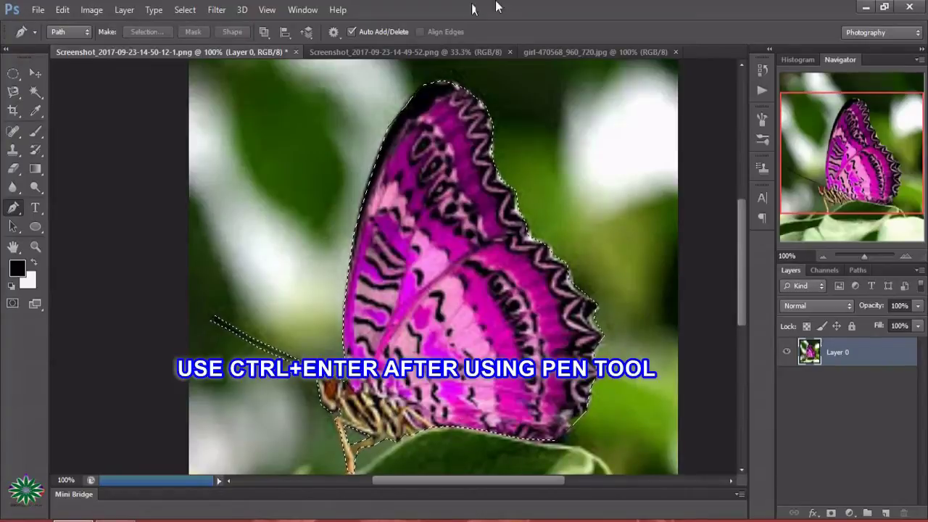
# Step: Switch to the orange monarch screenshot, zoom to 200%, and ready the Pen tool
pyautogui.click(401, 51)
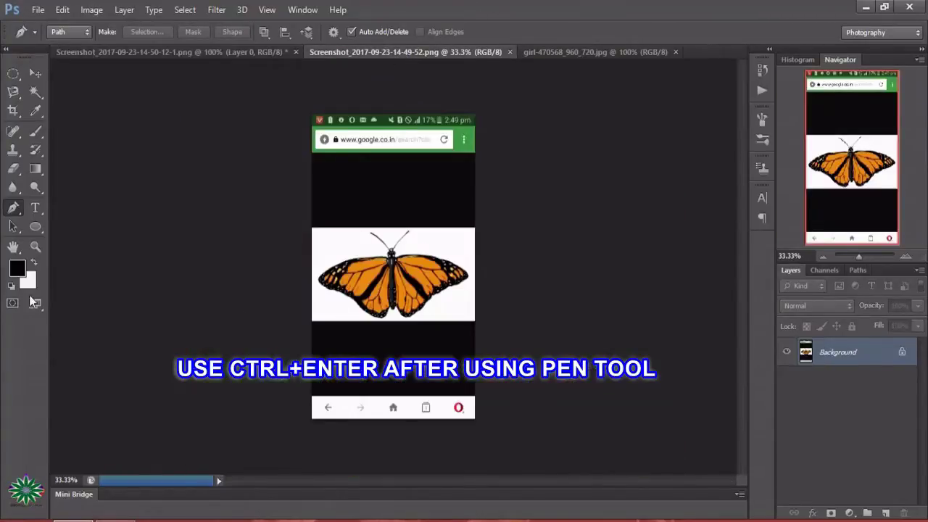
pyautogui.click(35, 247)
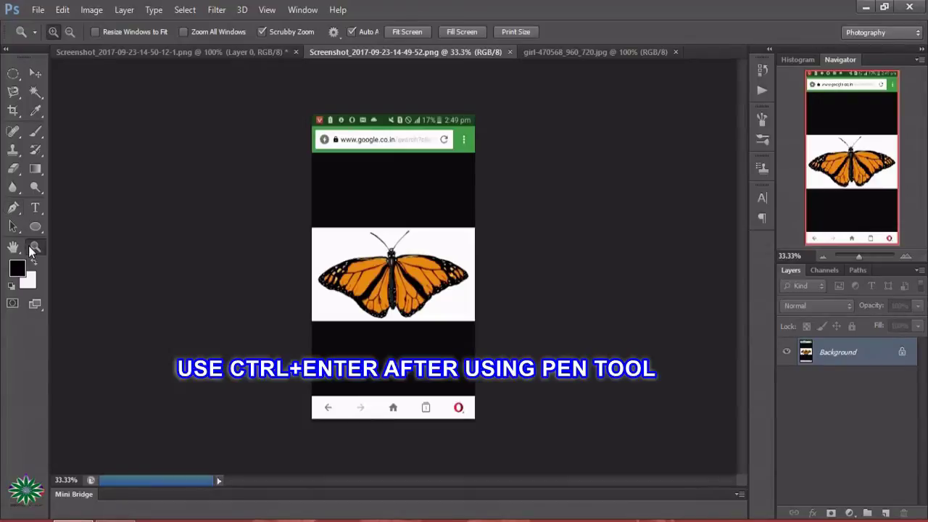
pyautogui.click(421, 259)
pyautogui.click(421, 259)
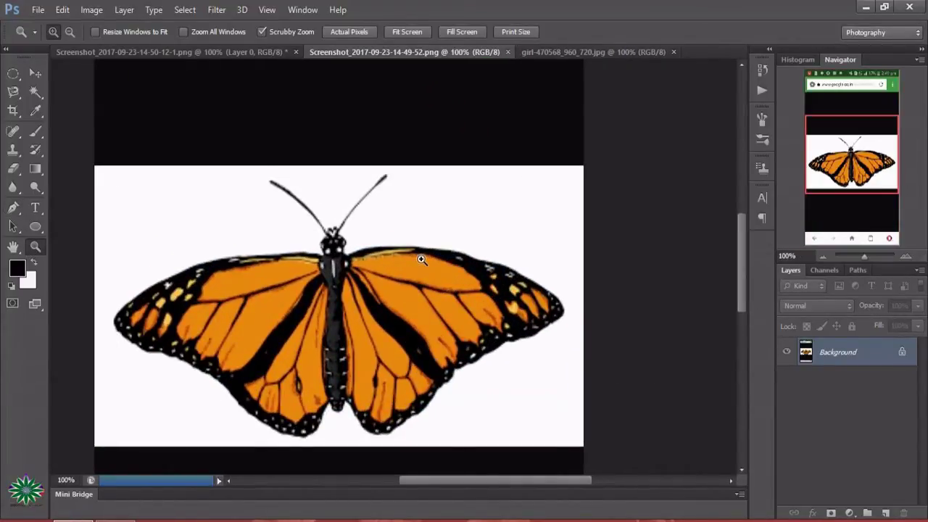
pyautogui.click(421, 258)
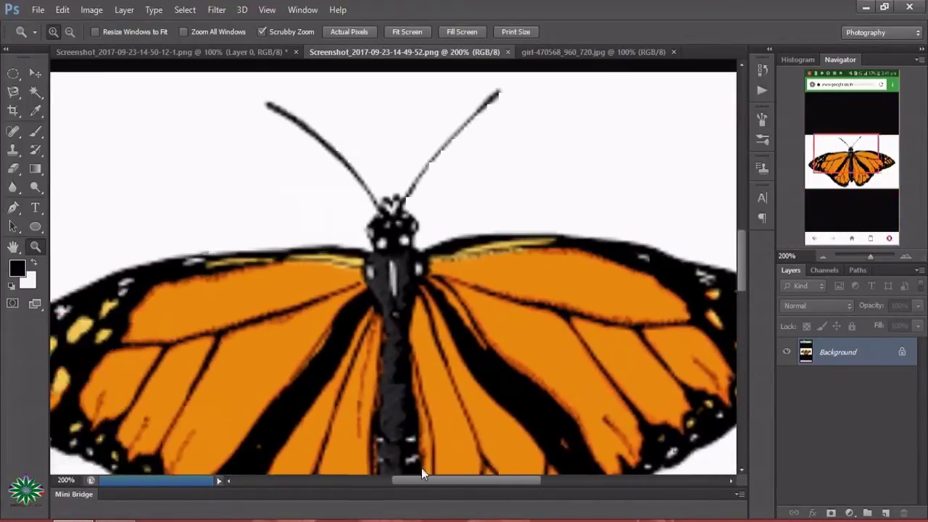
pyautogui.moveTo(464, 490); pyautogui.dragTo(420, 485)
pyautogui.scroll(-3, 531, 358)
pyautogui.scroll(-2, 530, 359)
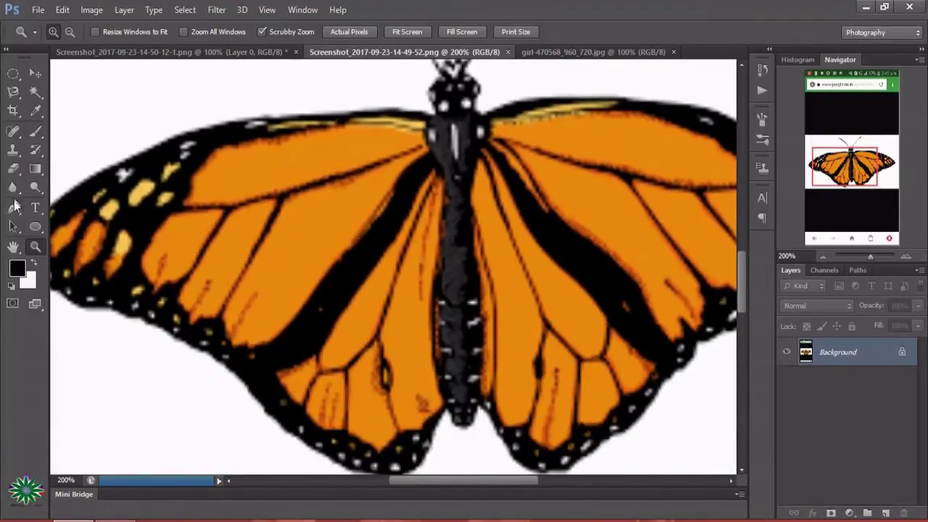
pyautogui.click(13, 207)
# Step: Trace the path along the left wing edge and down the lower hindwing edge
pyautogui.click(116, 311)
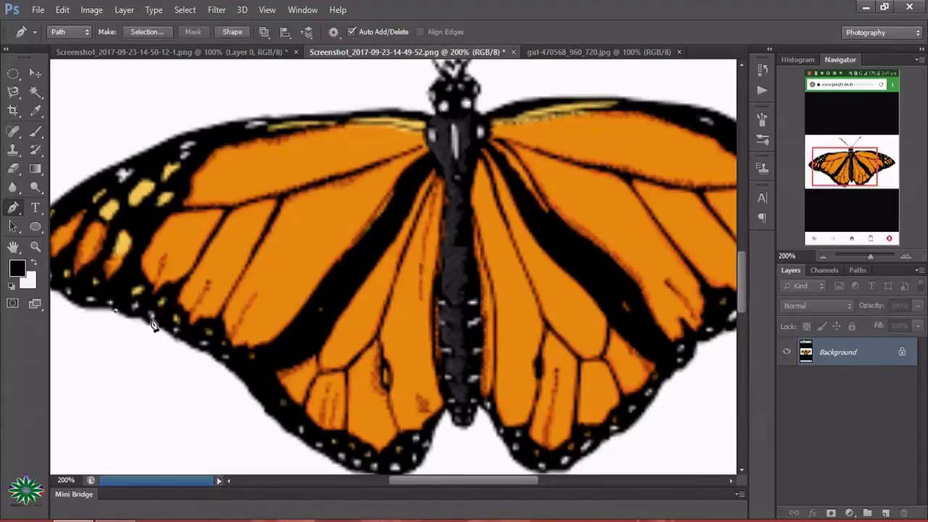
pyautogui.click(173, 334)
pyautogui.click(198, 350)
pyautogui.click(223, 366)
pyautogui.click(249, 390)
pyautogui.click(277, 422)
# Step: Carry the path across the hindwing bottom, under the body, and up the right hindwing
pyautogui.click(336, 464)
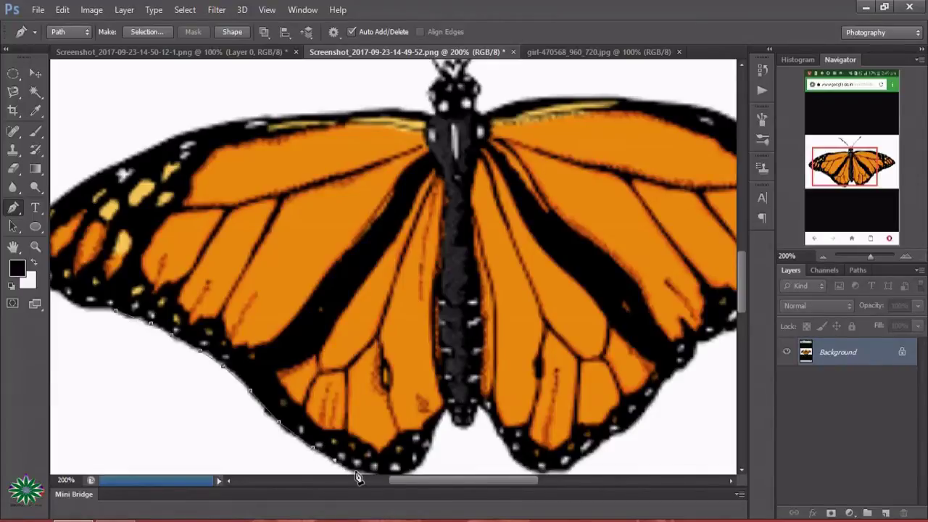
pyautogui.click(399, 471)
pyautogui.click(447, 411)
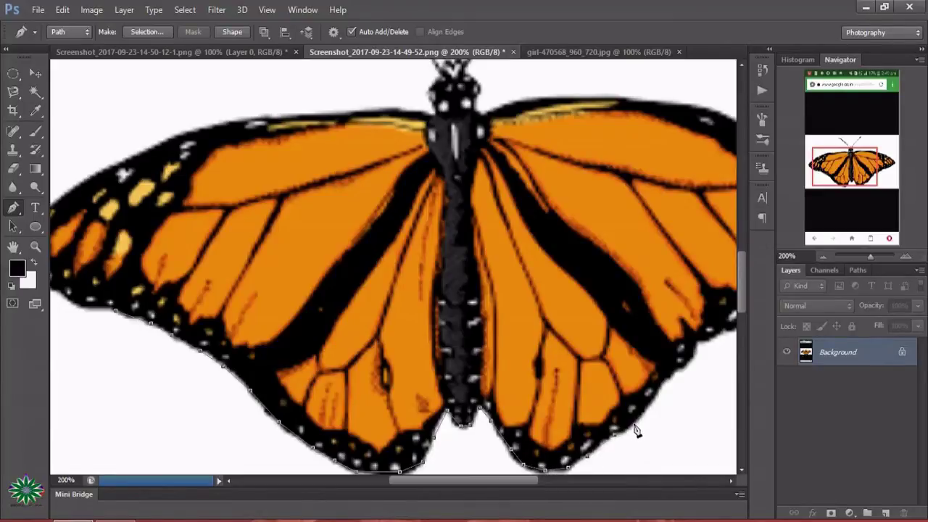
pyautogui.click(664, 381)
pyautogui.click(723, 338)
# Step: Trace the monarch's right wing edge around the right wingtip
pyautogui.moveTo(480, 482); pyautogui.dragTo(516, 482)
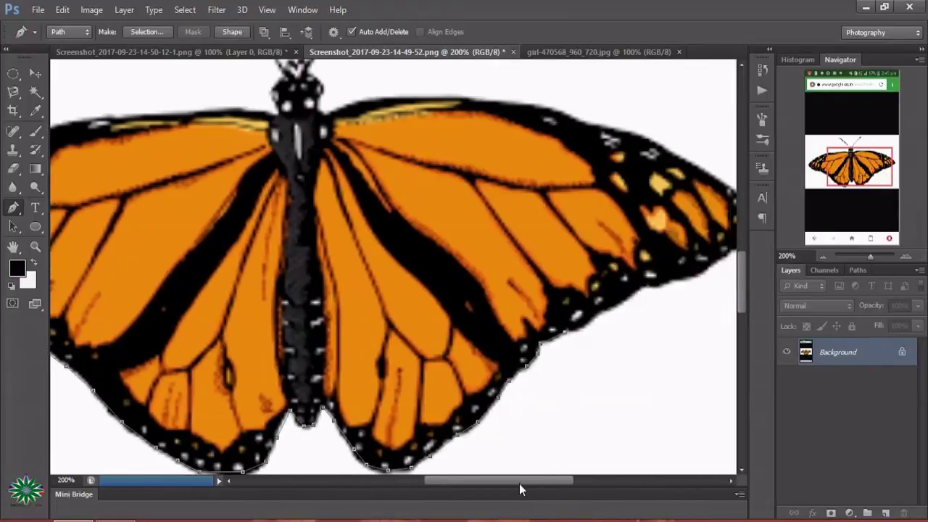
pyautogui.click(614, 307)
pyautogui.click(641, 290)
pyautogui.click(668, 285)
pyautogui.click(703, 273)
pyautogui.click(728, 253)
pyautogui.moveTo(544, 481); pyautogui.dragTo(561, 481)
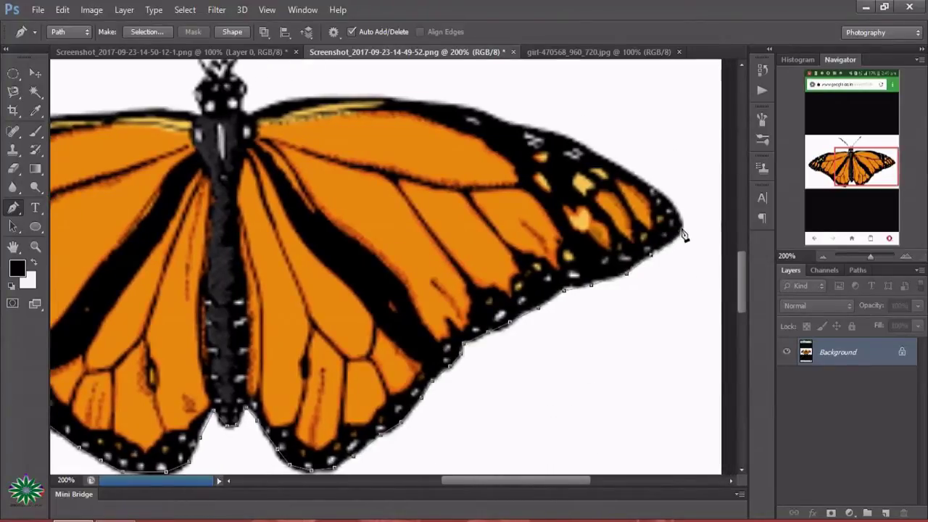
pyautogui.click(675, 210)
# Step: Follow the right wing's top edge leftward to the body, then scroll up to the antennae
pyautogui.click(629, 171)
pyautogui.click(567, 140)
pyautogui.click(537, 131)
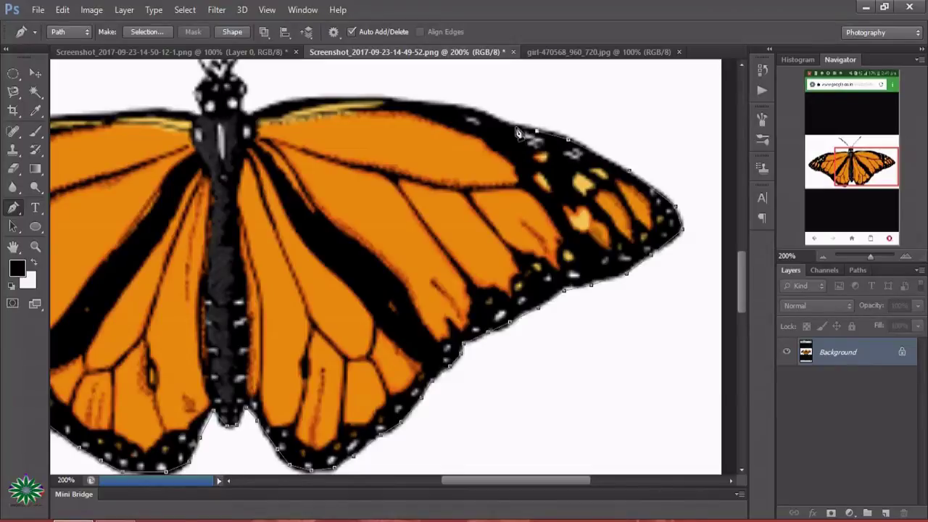
pyautogui.click(464, 107)
pyautogui.click(426, 100)
pyautogui.click(384, 100)
pyautogui.click(342, 98)
pyautogui.click(301, 99)
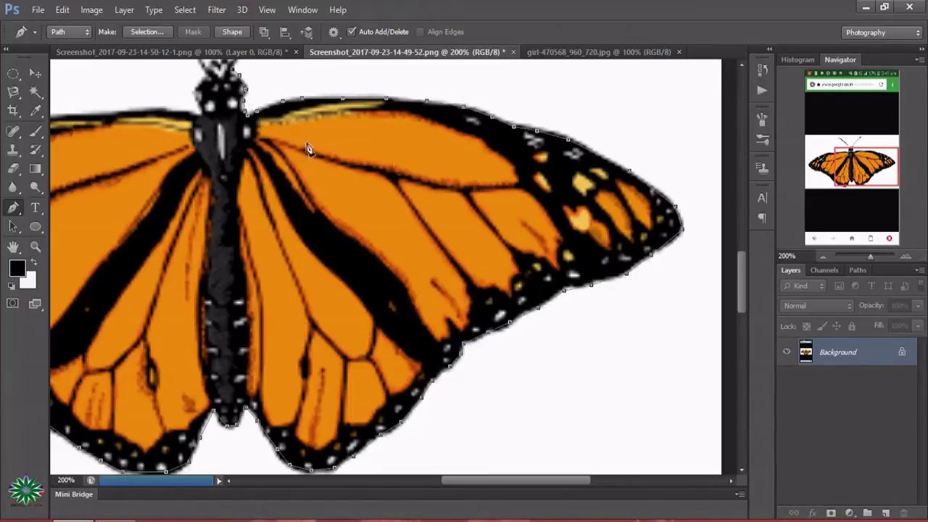
pyautogui.moveTo(739, 290); pyautogui.dragTo(739, 267)
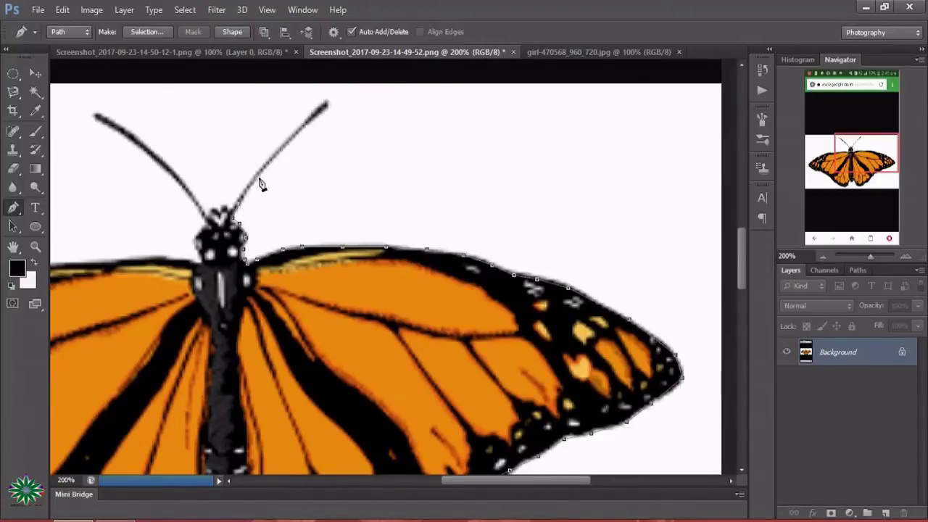
# Step: Extend the monarch's path up to the antenna and down the right antenna
pyautogui.click(301, 131)
pyautogui.click(276, 150)
pyautogui.click(251, 176)
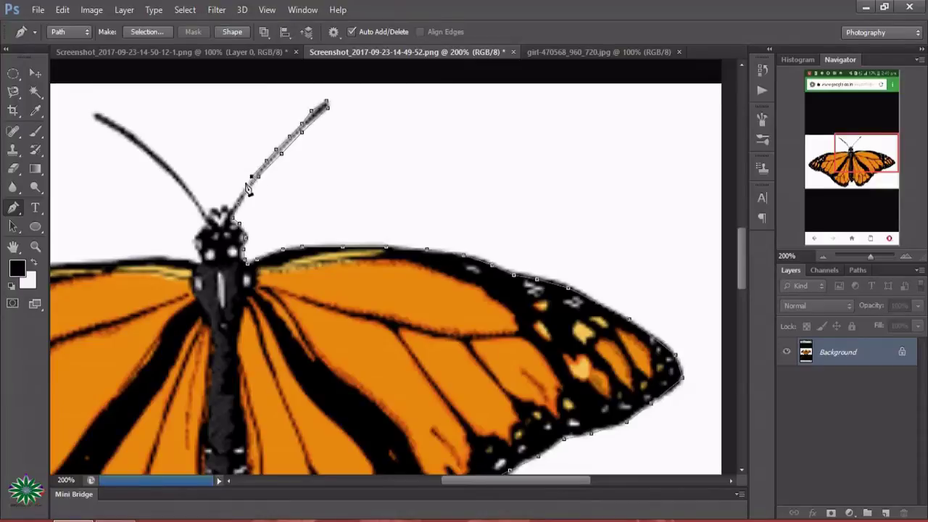
pyautogui.click(243, 190)
# Step: Trace up the left antenna to its tip, then along the left wing's top edge
pyautogui.click(173, 168)
pyautogui.click(154, 152)
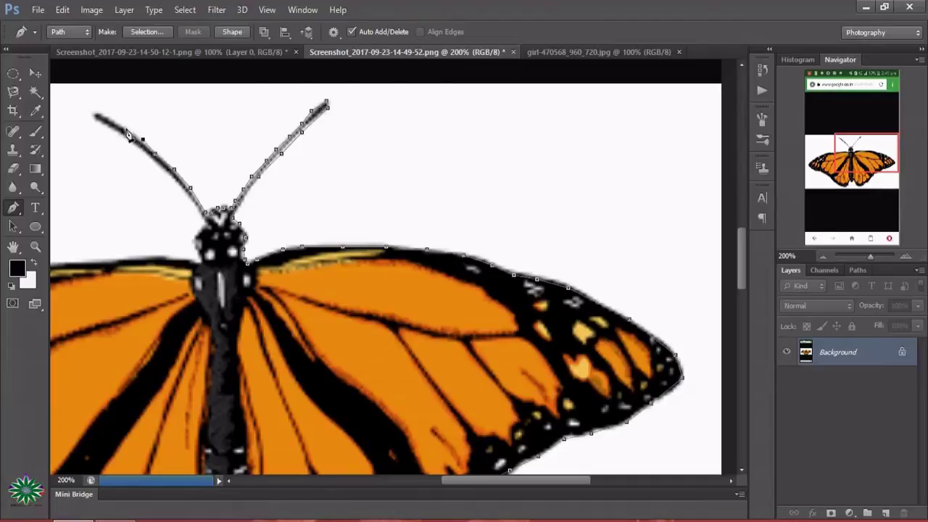
pyautogui.click(126, 129)
pyautogui.click(93, 116)
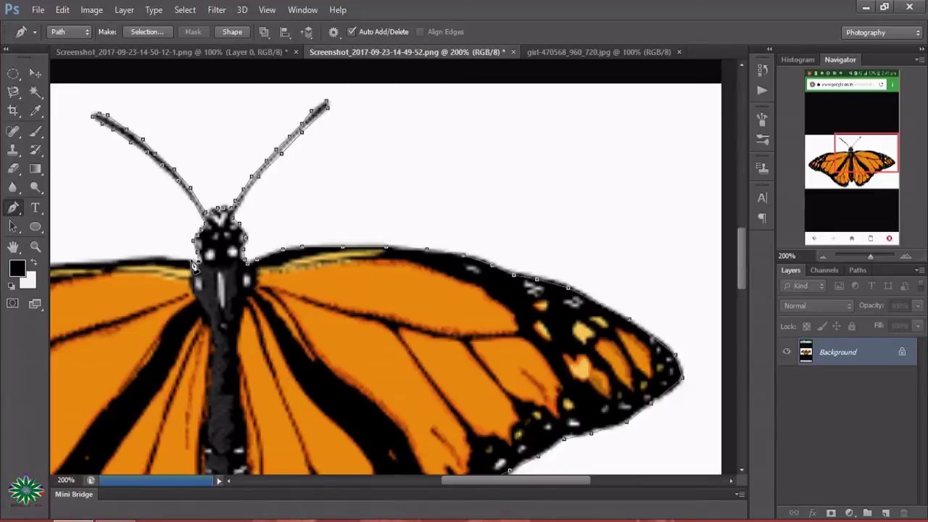
pyautogui.click(175, 256)
pyautogui.click(115, 258)
# Step: Pan left and continue the path along the left wing's top edge toward the wingtip
pyautogui.moveTo(507, 480); pyautogui.dragTo(441, 480)
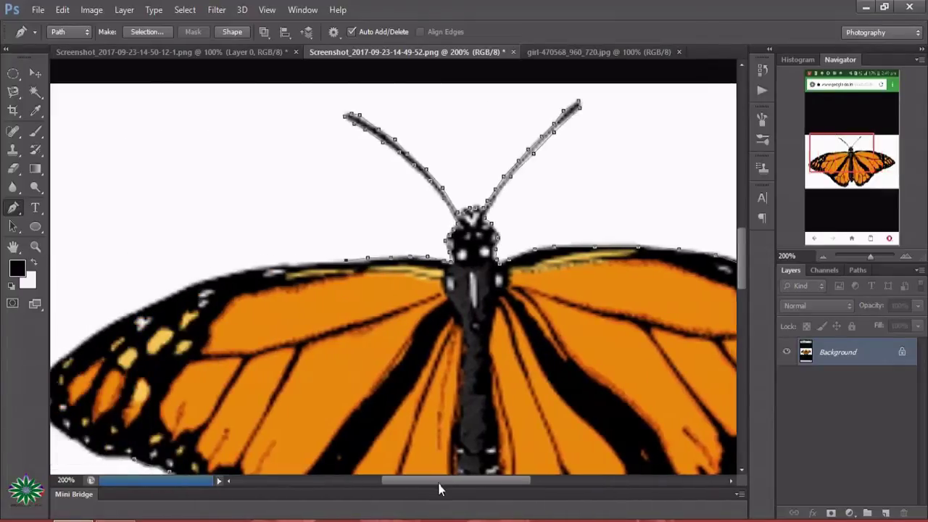
pyautogui.click(350, 264)
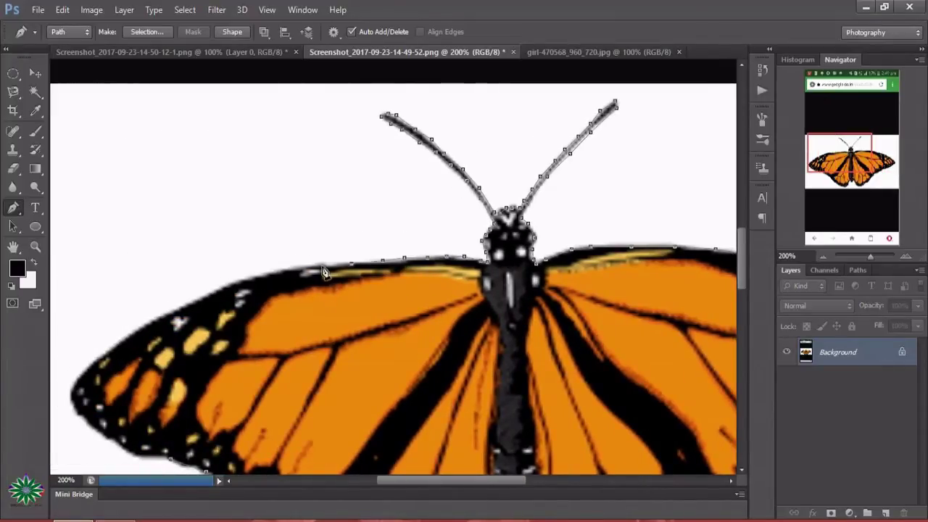
pyautogui.click(317, 266)
pyautogui.click(276, 271)
pyautogui.click(237, 279)
# Step: Trace around the left wingtip and along the lower wing edge, then finish the path
pyautogui.click(183, 304)
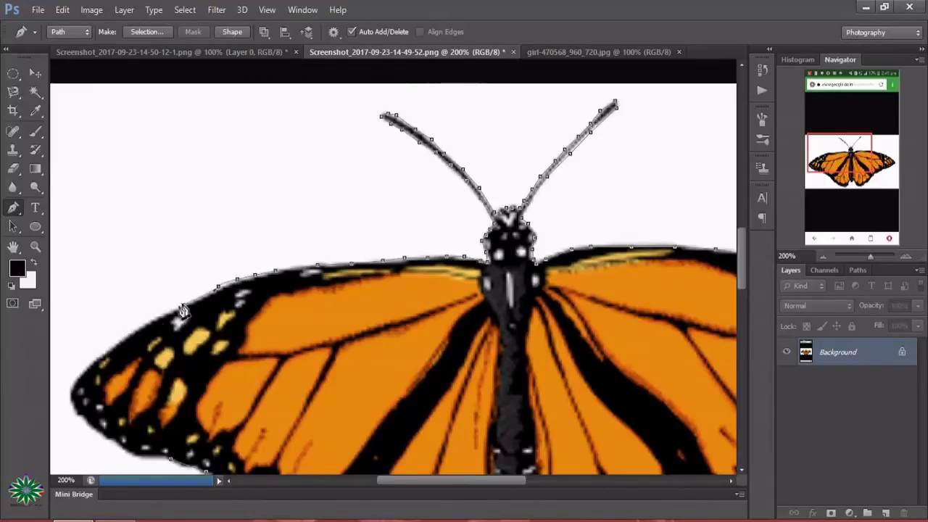
pyautogui.click(146, 322)
pyautogui.click(126, 339)
pyautogui.click(99, 355)
pyautogui.click(73, 395)
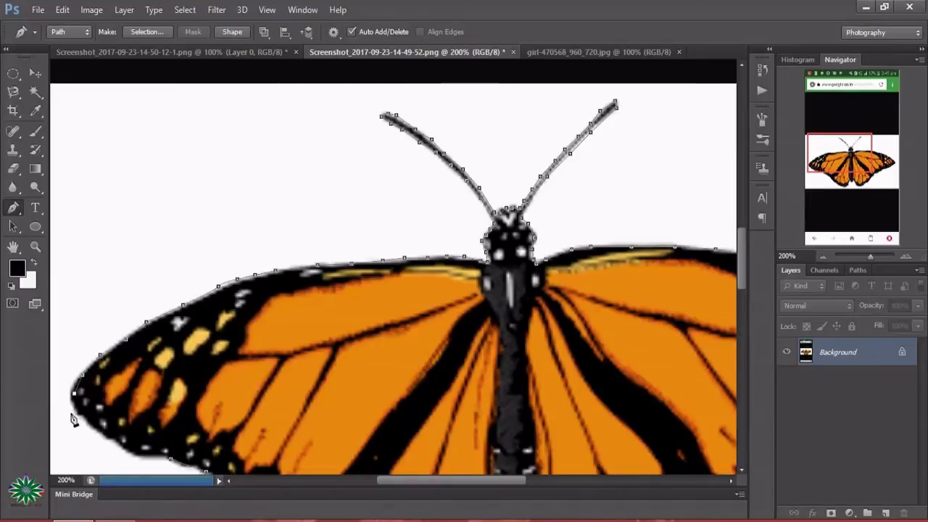
pyautogui.click(113, 440)
pyautogui.press('Return')
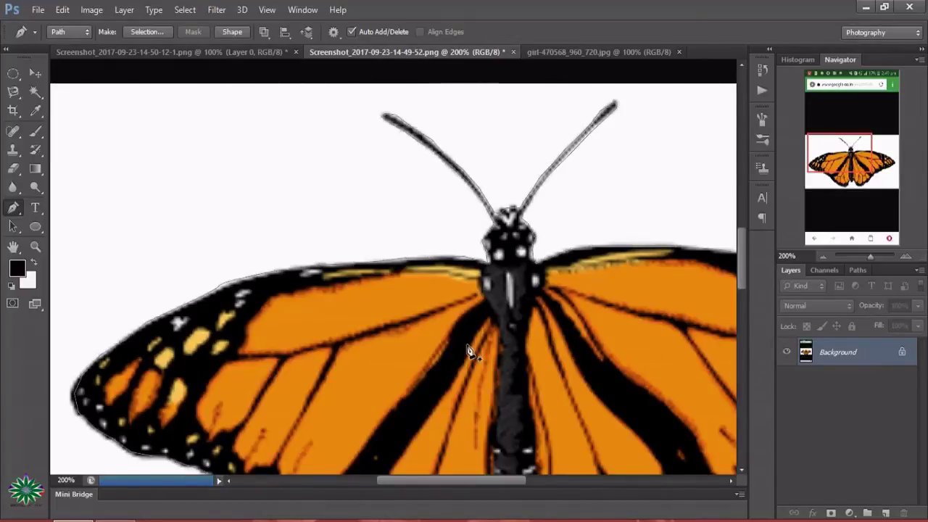
# Step: Load the monarch's path as a selection and zoom out to 100% to see the whole butterfly
pyautogui.hotkey('ctrl', 'Return')
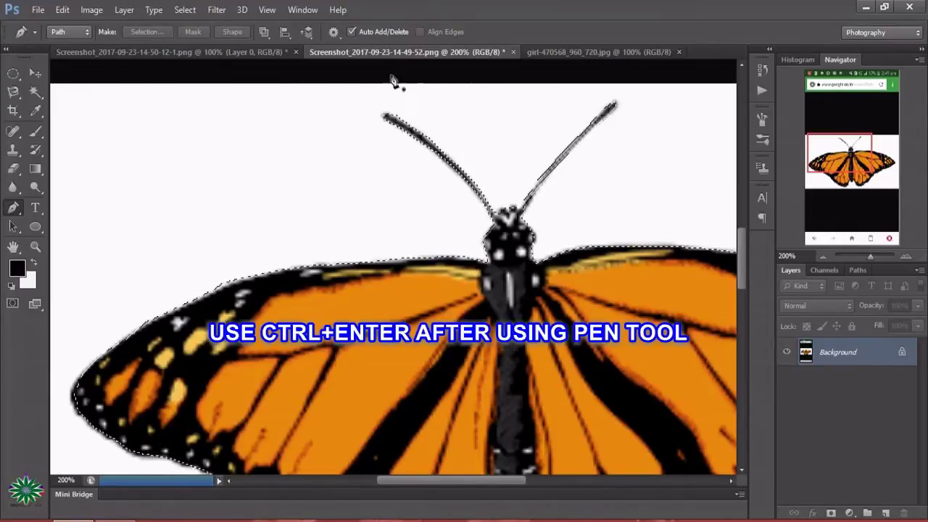
pyautogui.click(34, 246)
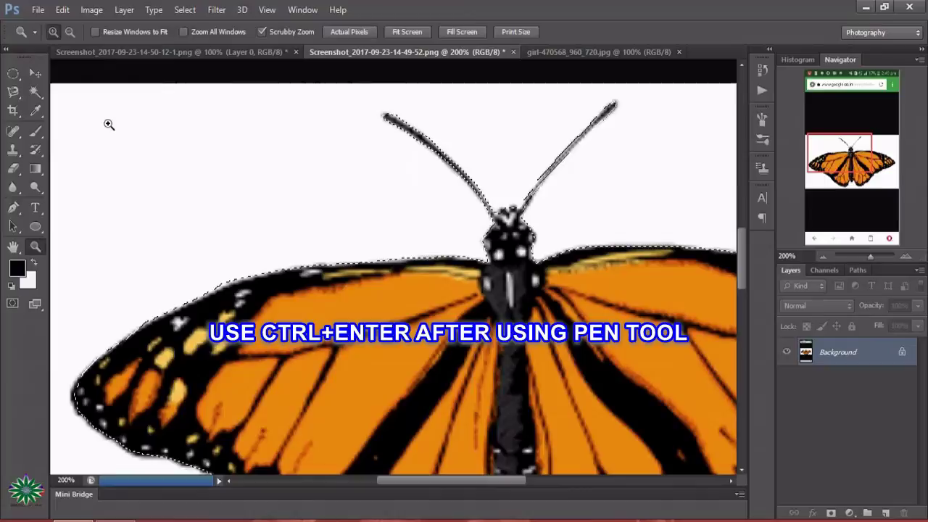
pyautogui.click(70, 32)
pyautogui.click(392, 223)
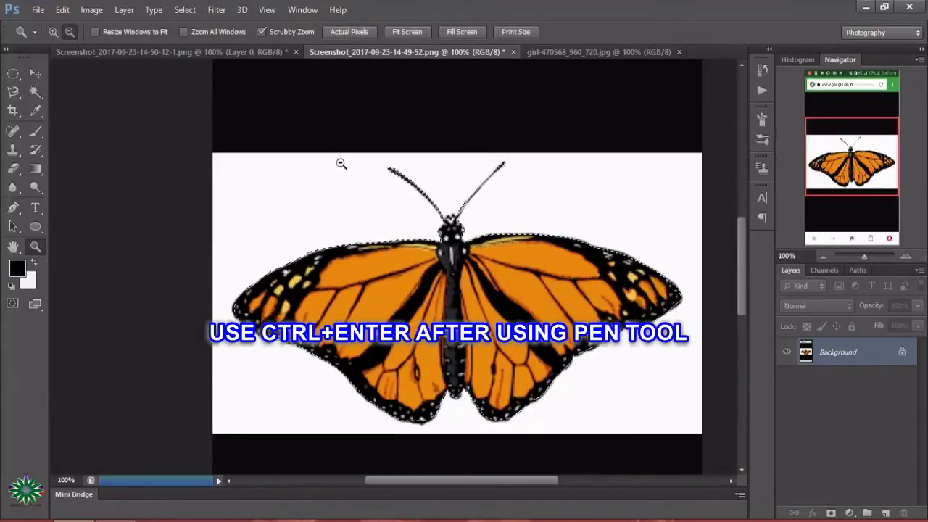
# Step: Zoom the pink butterfly image out to 66.67%, then return to the monarch image
pyautogui.click(217, 50)
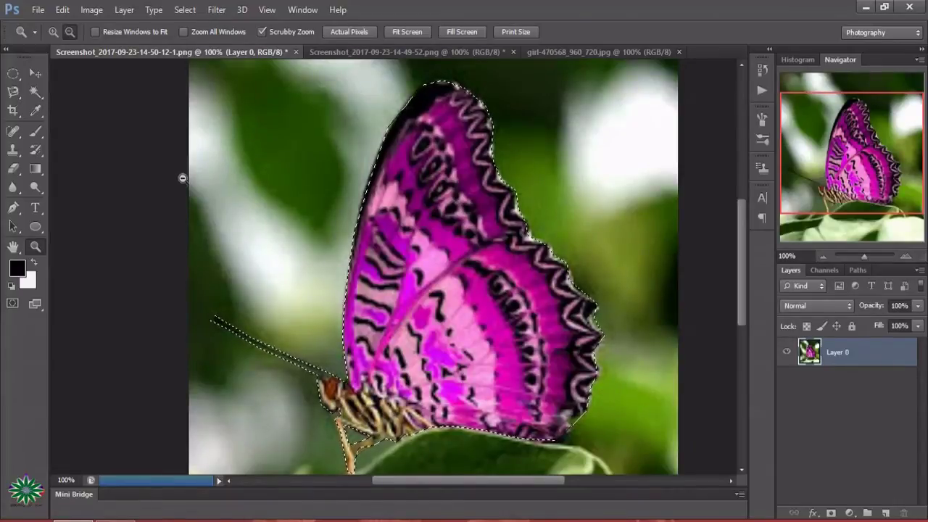
pyautogui.click(471, 194)
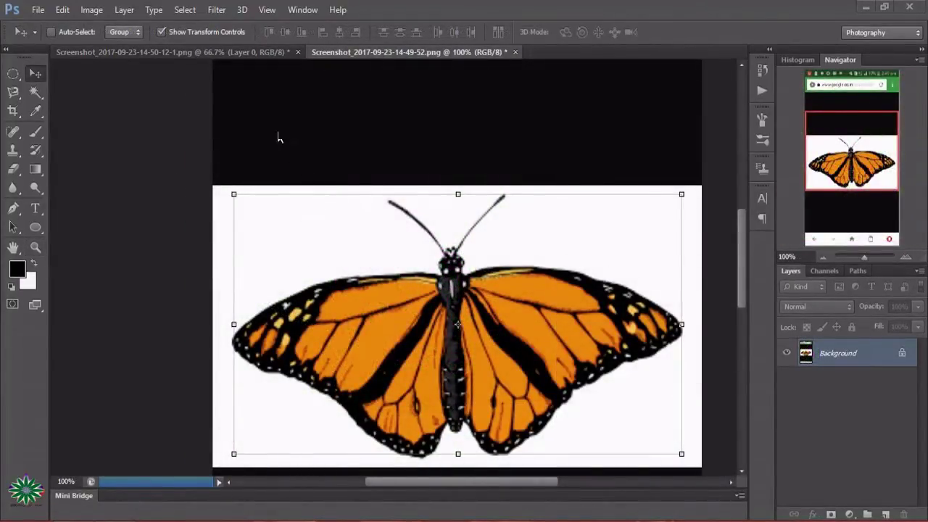
pyautogui.click(217, 50)
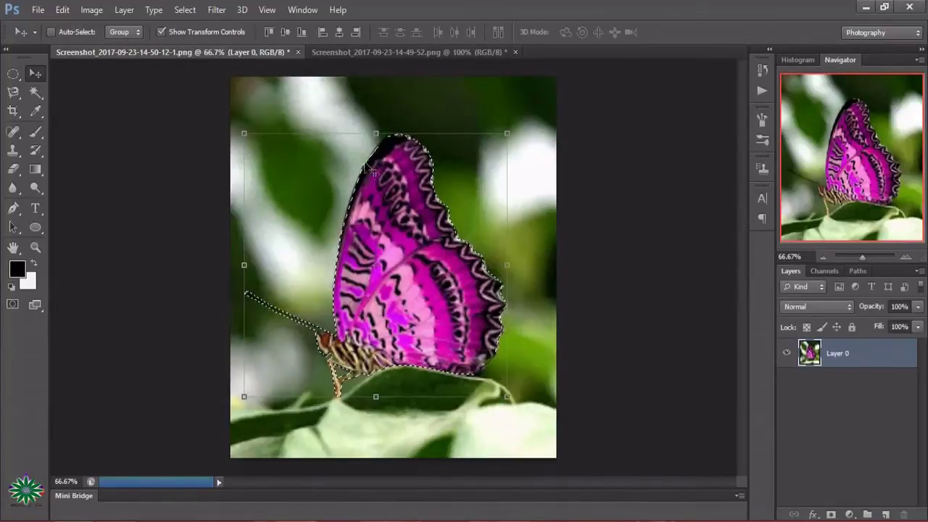
pyautogui.click(352, 51)
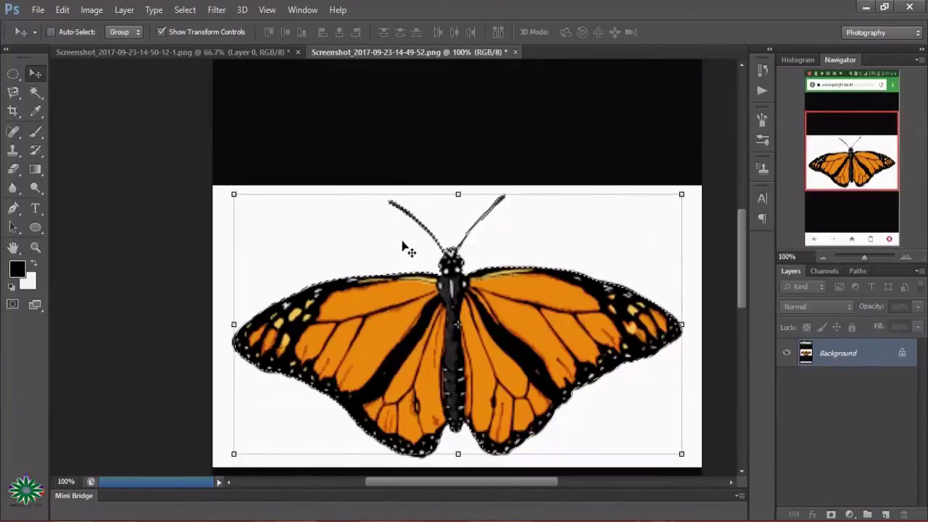
pyautogui.click(38, 9)
# Step: Open portrait-2164022_960_720.jpg from the photos folder on drive G:
pyautogui.click(54, 40)
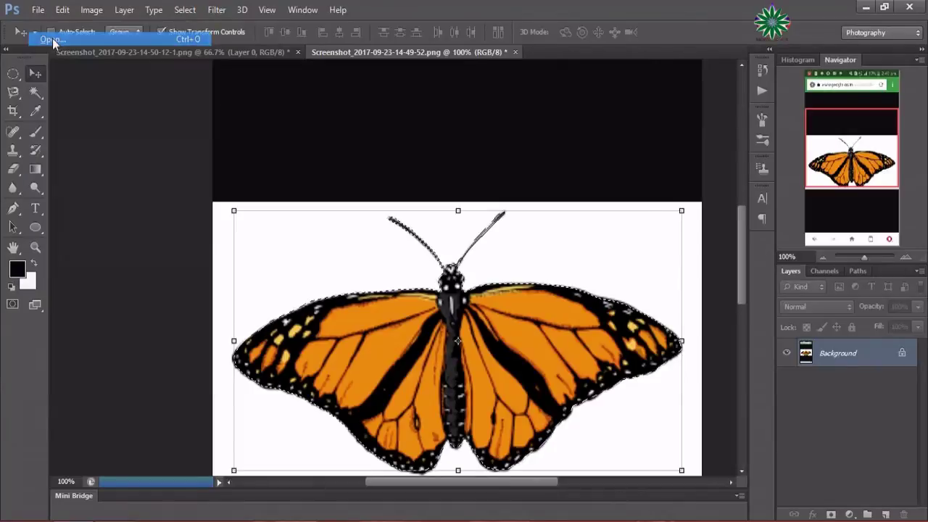
pyautogui.click(305, 253)
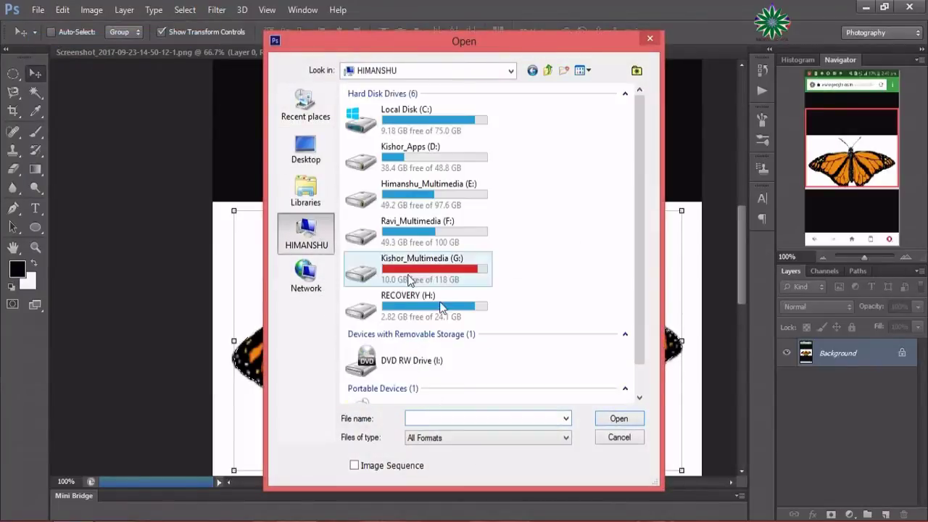
pyautogui.doubleClick(423, 274)
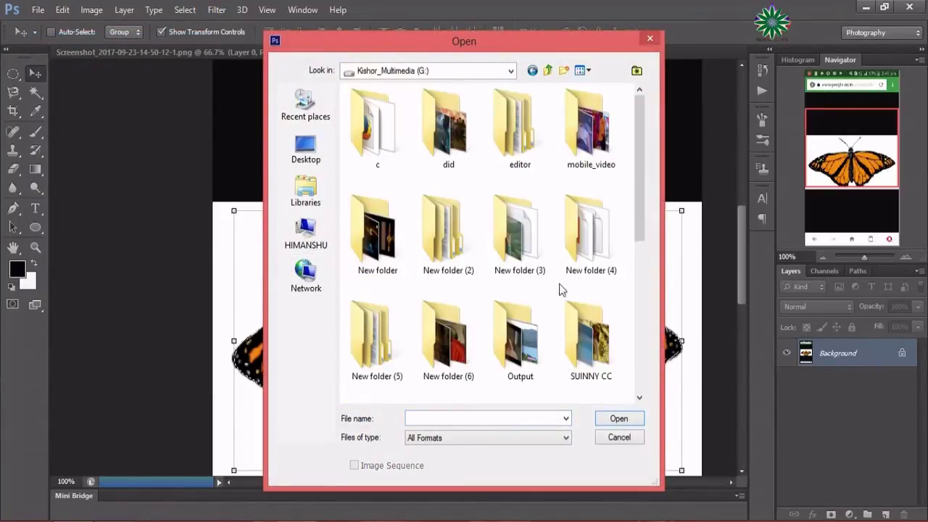
pyautogui.doubleClick(587, 337)
pyautogui.scroll(-5, 634, 159)
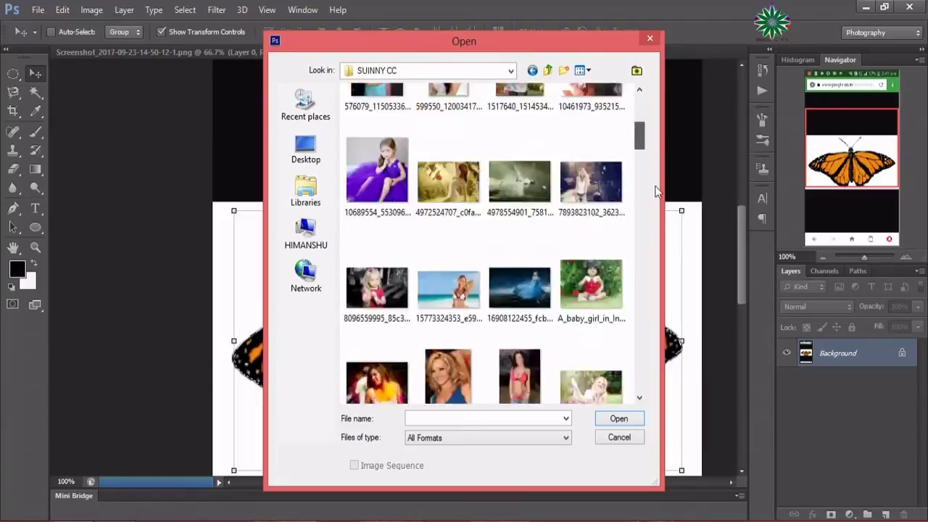
pyautogui.moveTo(638, 136)
pyautogui.mouseDown()
pyautogui.moveTo(639, 380)
pyautogui.moveTo(643, 367)
pyautogui.mouseUp()
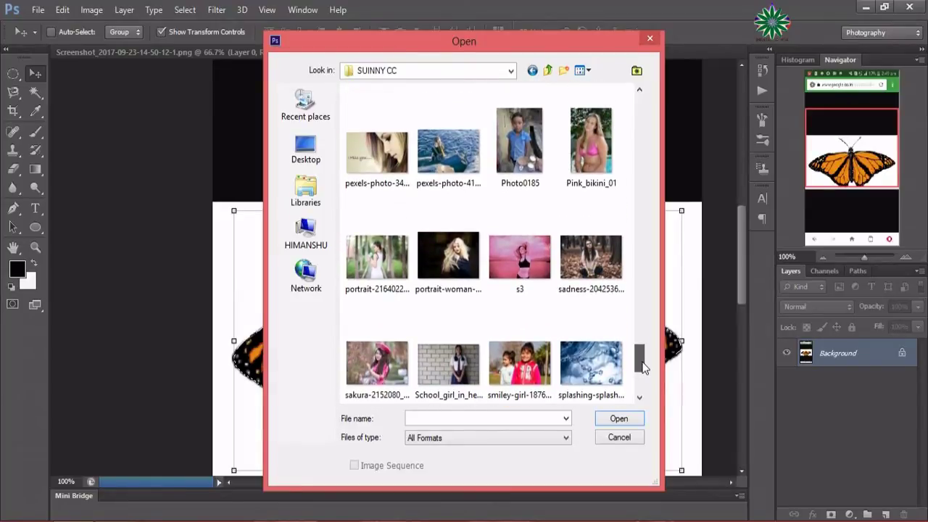
pyautogui.doubleClick(380, 273)
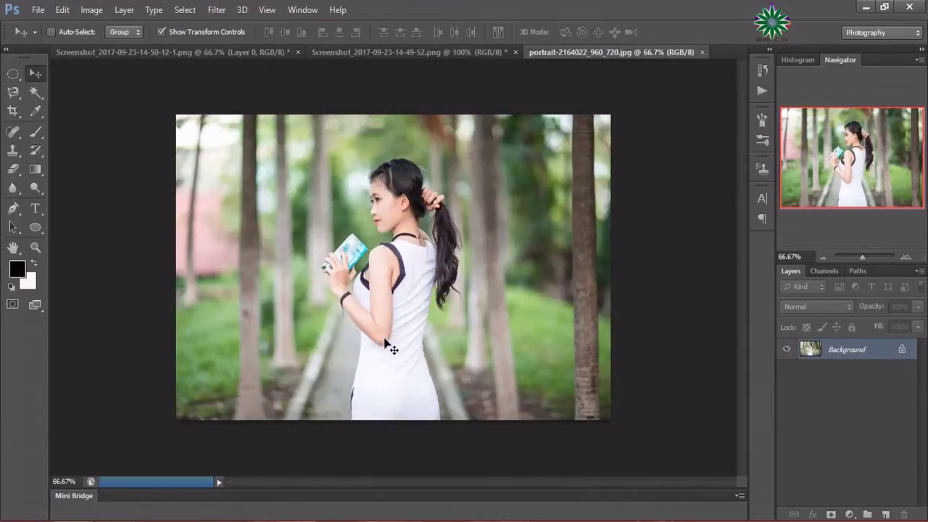
# Step: Zoom the portrait to 100%, then return to the pink butterfly image
pyautogui.click(38, 247)
pyautogui.click(430, 323)
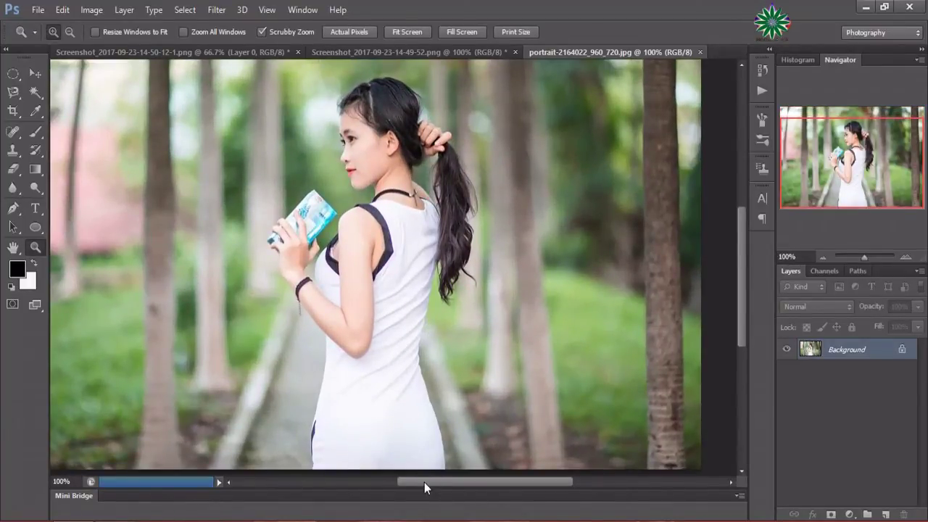
pyautogui.moveTo(424, 482); pyautogui.dragTo(408, 482)
pyautogui.scroll(1, 551, 346)
pyautogui.scroll(1, 551, 347)
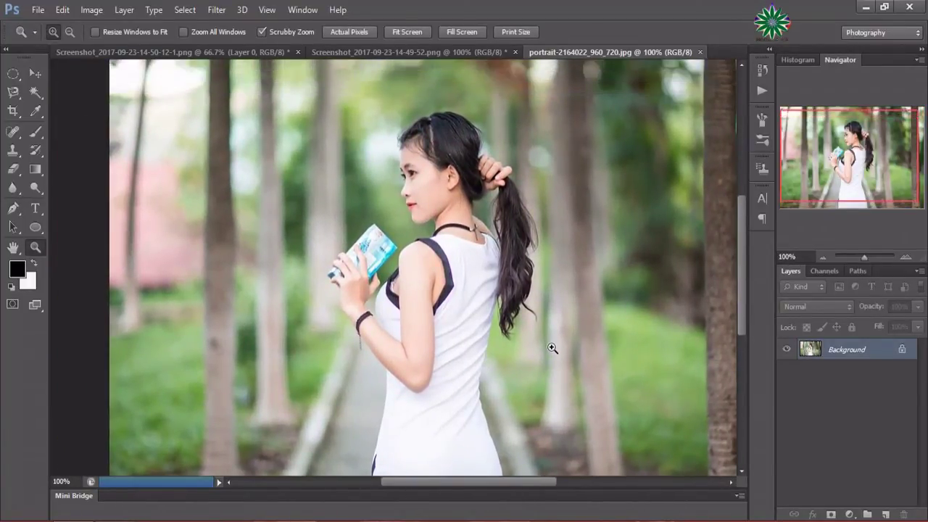
pyautogui.scroll(1, 551, 348)
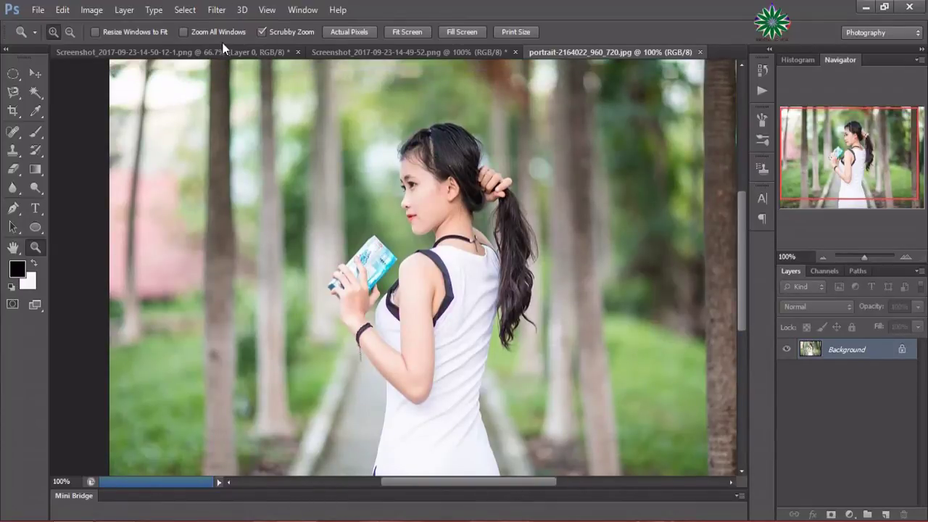
pyautogui.click(250, 50)
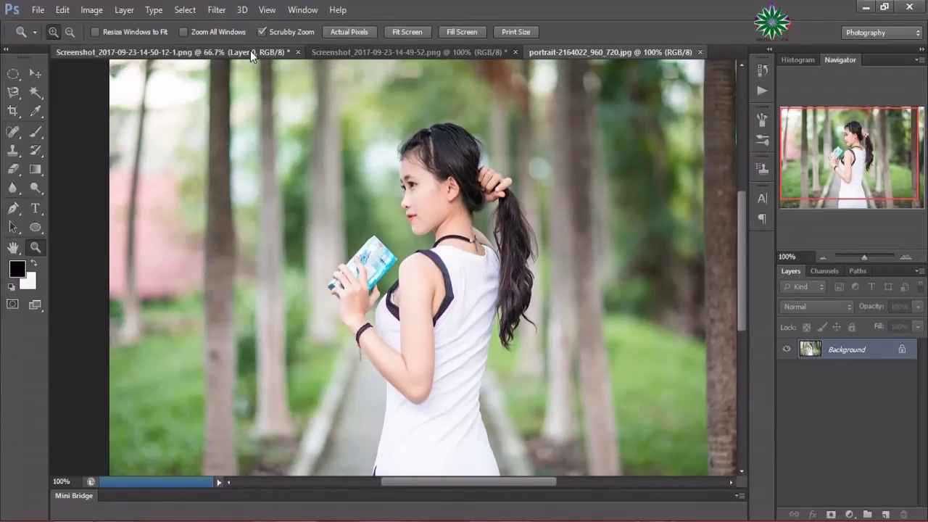
# Step: Move the cut-out pink butterfly into the portrait and shrink it to a small size
pyautogui.press('v')
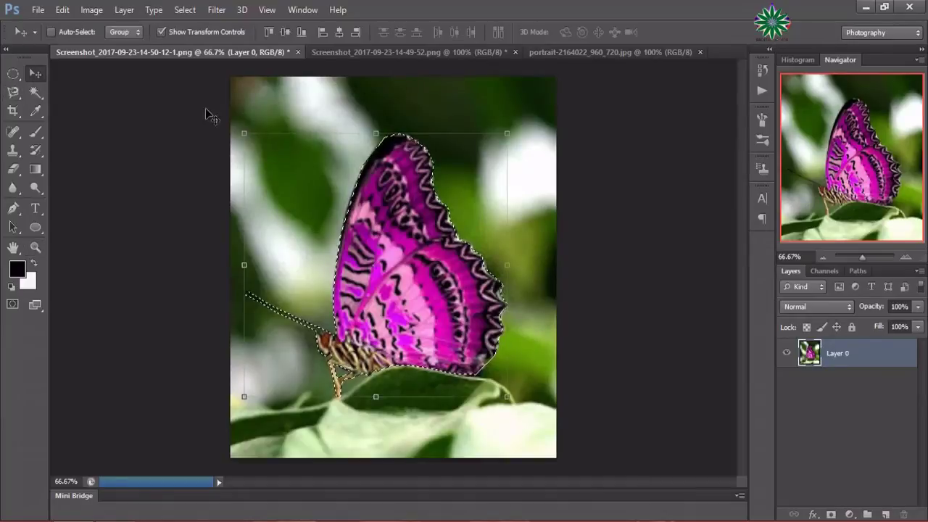
pyautogui.moveTo(408, 238)
pyautogui.mouseDown()
pyautogui.moveTo(570, 52)
pyautogui.moveTo(255, 158)
pyautogui.moveTo(250, 355)
pyautogui.mouseUp()
pyautogui.moveTo(331, 402)
pyautogui.mouseDown()
pyautogui.moveTo(603, 231)
pyautogui.moveTo(492, 221)
pyautogui.mouseUp()
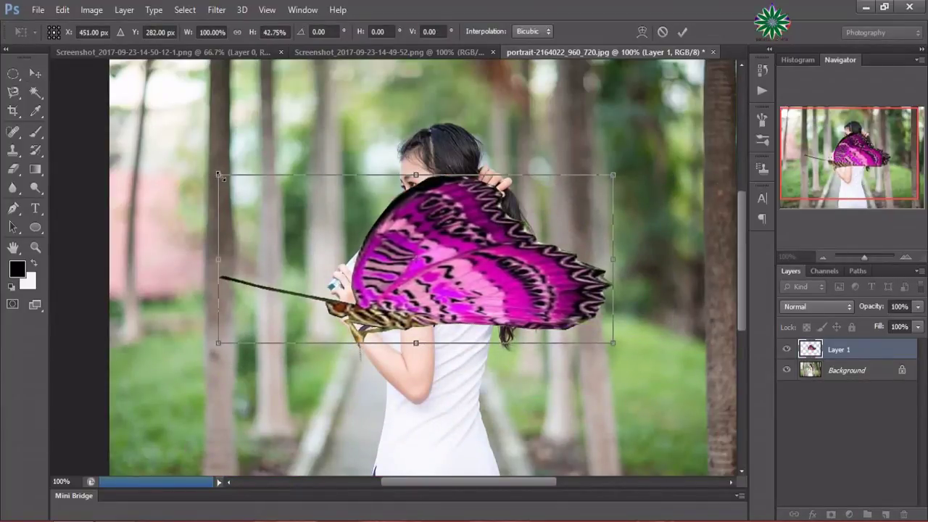
pyautogui.moveTo(219, 174)
pyautogui.mouseDown()
pyautogui.moveTo(567, 299)
pyautogui.moveTo(566, 310)
pyautogui.moveTo(555, 284)
pyautogui.moveTo(581, 331)
pyautogui.moveTo(628, 320)
pyautogui.mouseUp()
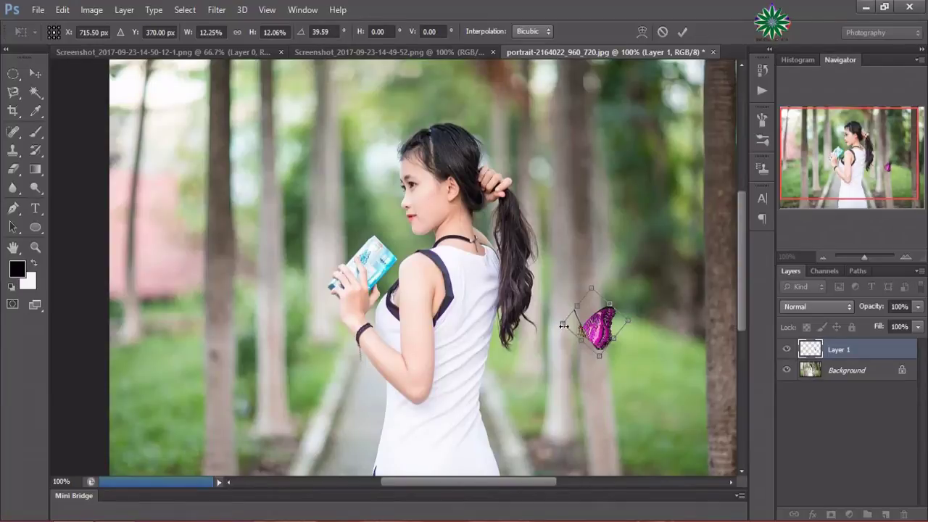
pyautogui.moveTo(563, 326); pyautogui.dragTo(564, 327)
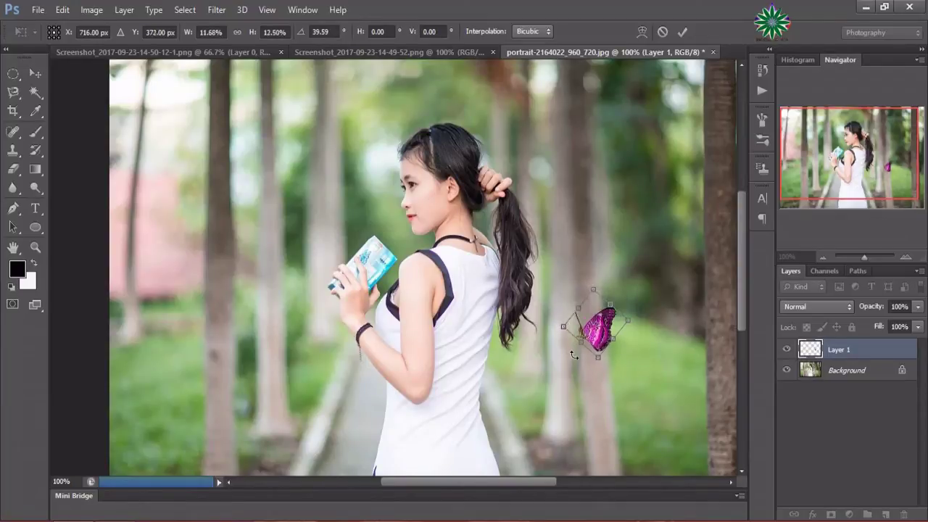
pyautogui.click(681, 32)
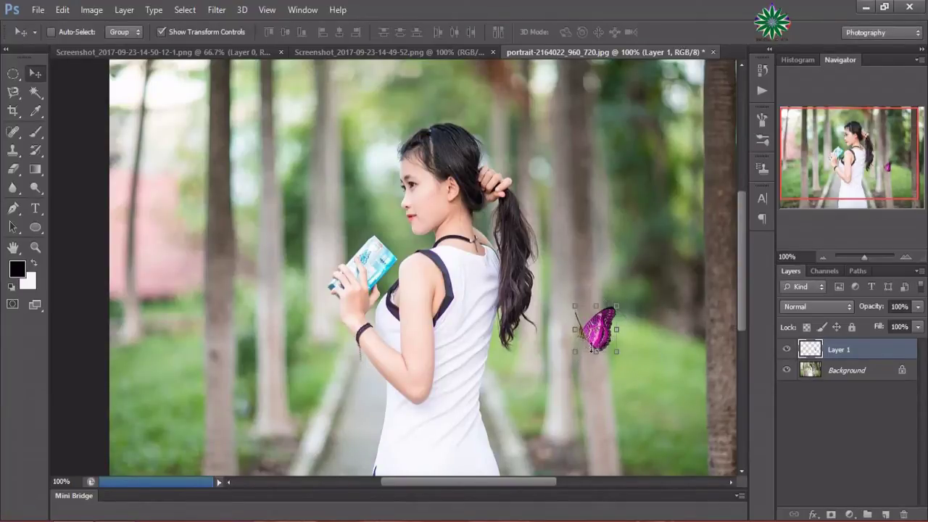
# Step: Reposition the butterfly at the upper-left edge, stretched to 124.62% height
pyautogui.hotkey('ctrl', 't')
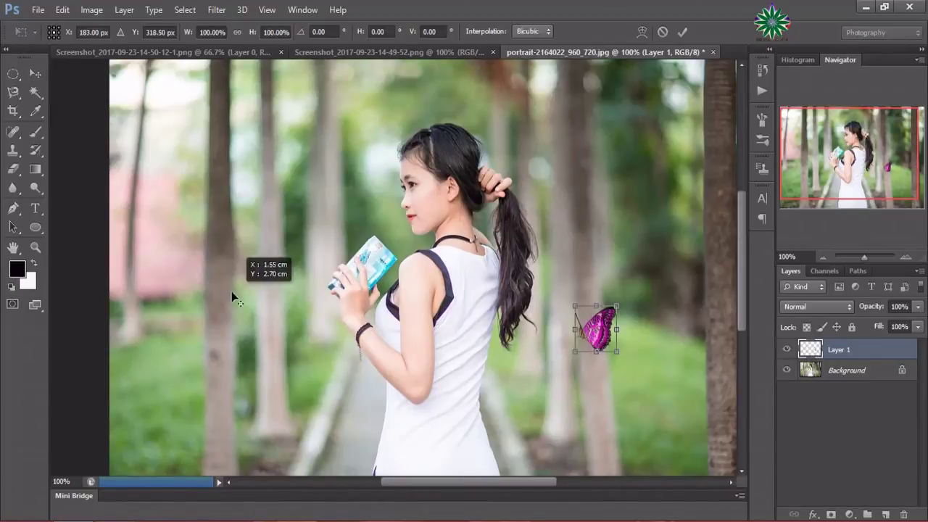
pyautogui.moveTo(595, 336); pyautogui.dragTo(135, 287)
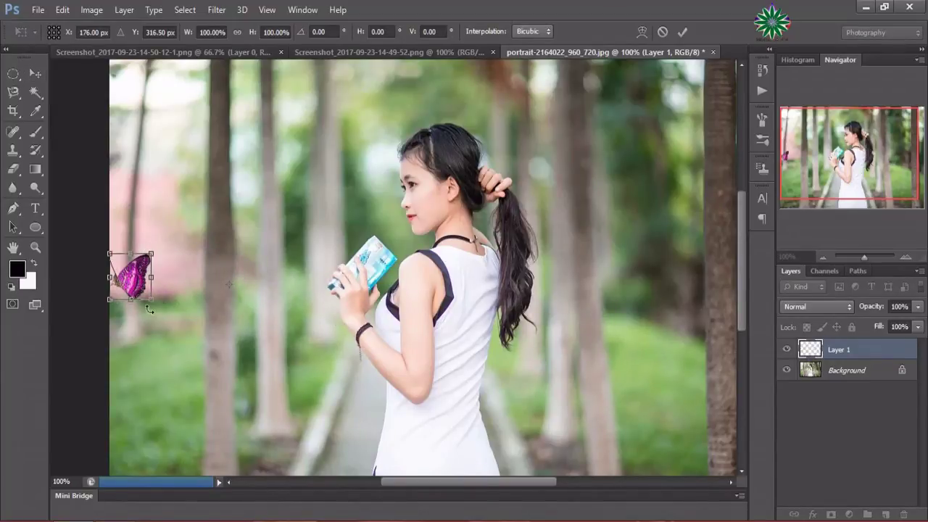
pyautogui.moveTo(141, 281); pyautogui.dragTo(141, 205)
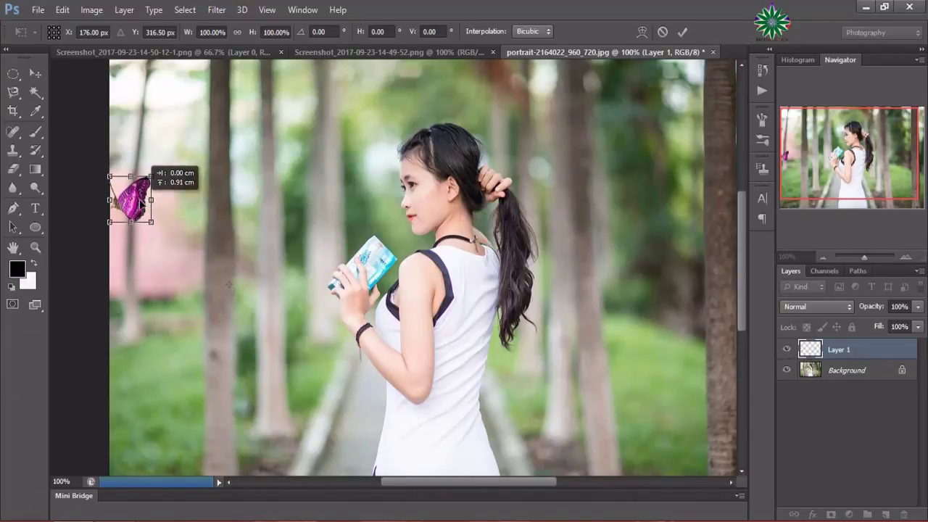
pyautogui.moveTo(131, 222); pyautogui.dragTo(154, 232)
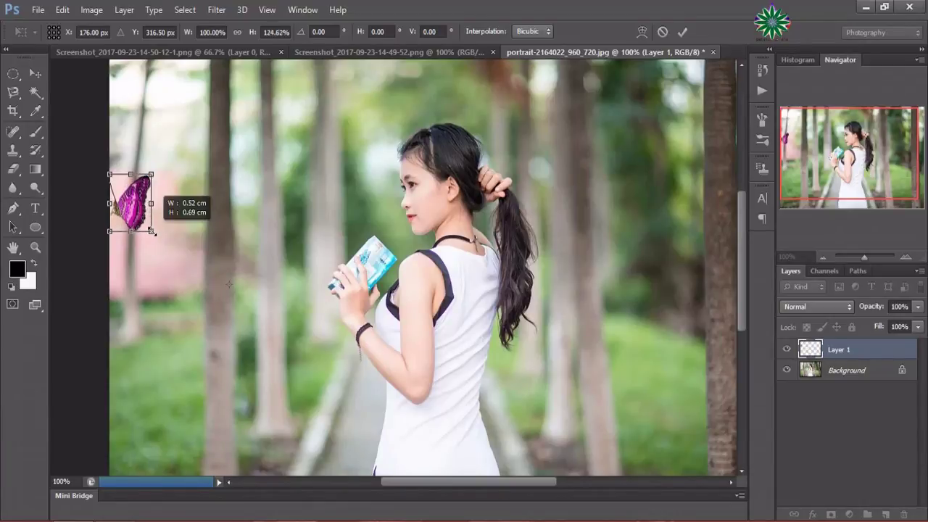
pyautogui.click(682, 32)
pyautogui.click(91, 10)
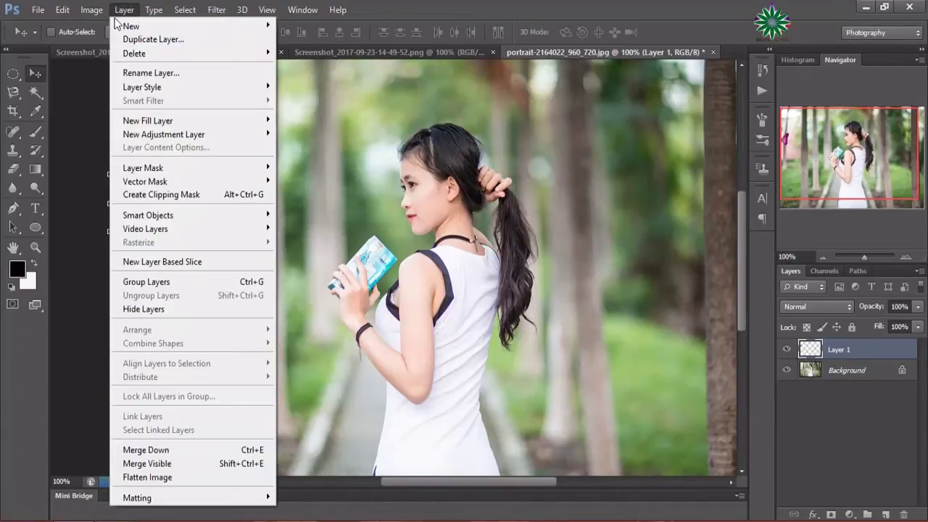
pyautogui.moveTo(112, 46)
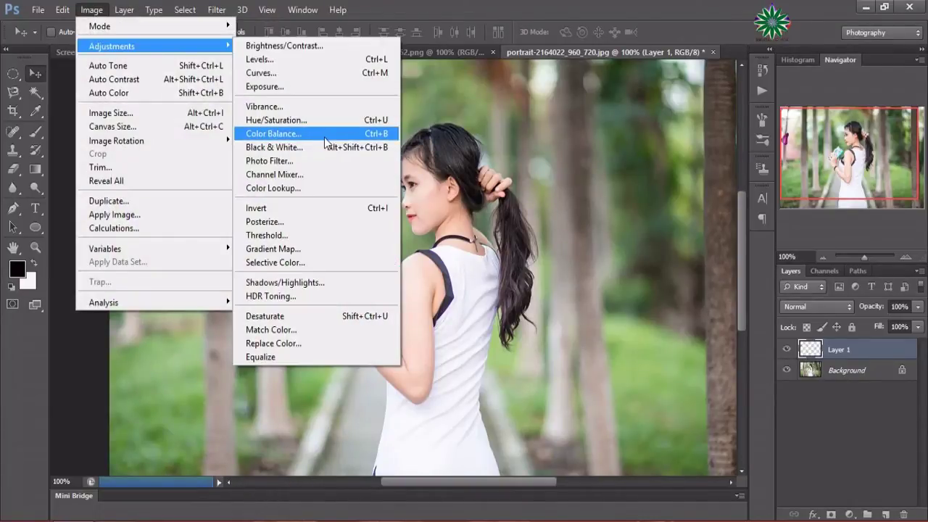
# Step: Recolour the small purple butterfly green using Hue +150, Saturation +4 and Lightness -19
pyautogui.click(319, 120)
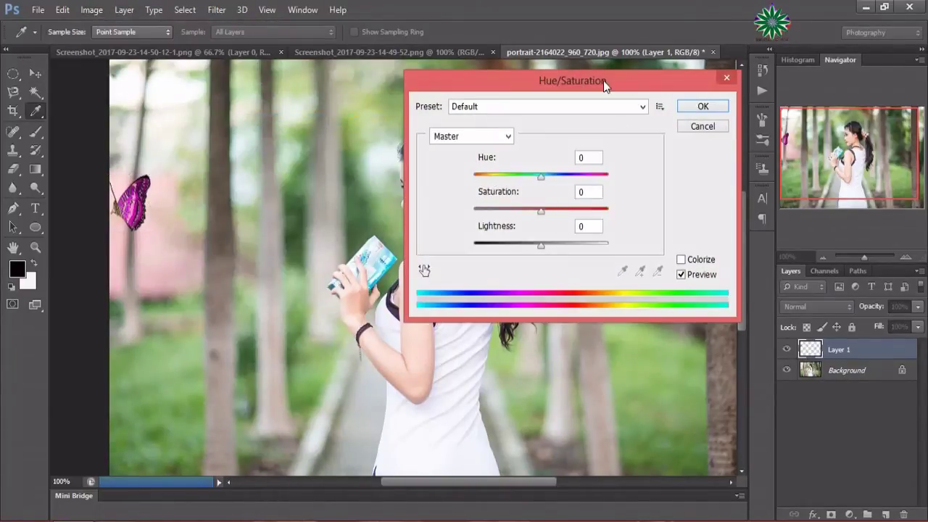
pyautogui.moveTo(603, 81)
pyautogui.mouseDown()
pyautogui.moveTo(689, 100)
pyautogui.moveTo(744, 94)
pyautogui.mouseUp()
pyautogui.moveTo(683, 189); pyautogui.dragTo(655, 196)
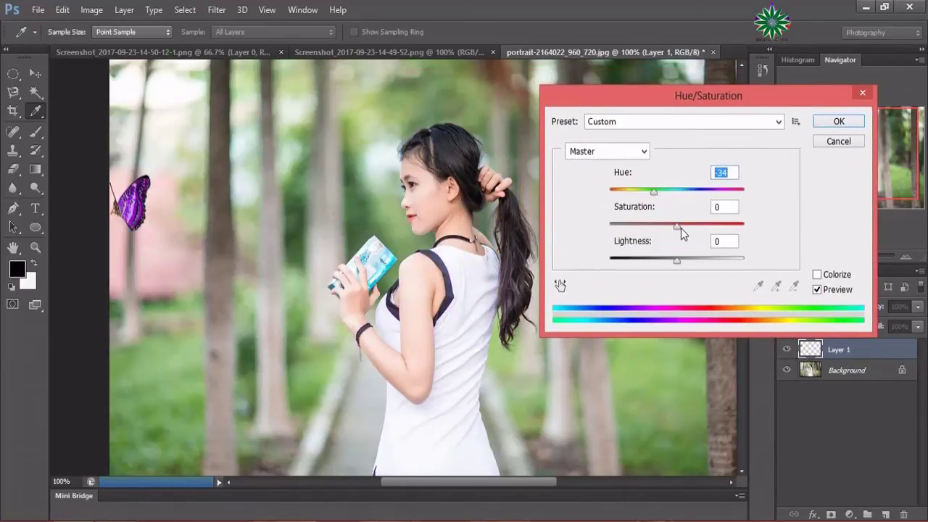
pyautogui.moveTo(680, 228)
pyautogui.mouseDown()
pyautogui.moveTo(702, 226)
pyautogui.moveTo(676, 253)
pyautogui.moveTo(700, 248)
pyautogui.mouseUp()
pyautogui.moveTo(657, 197)
pyautogui.mouseDown()
pyautogui.moveTo(749, 213)
pyautogui.moveTo(723, 204)
pyautogui.moveTo(738, 203)
pyautogui.moveTo(691, 241)
pyautogui.mouseUp()
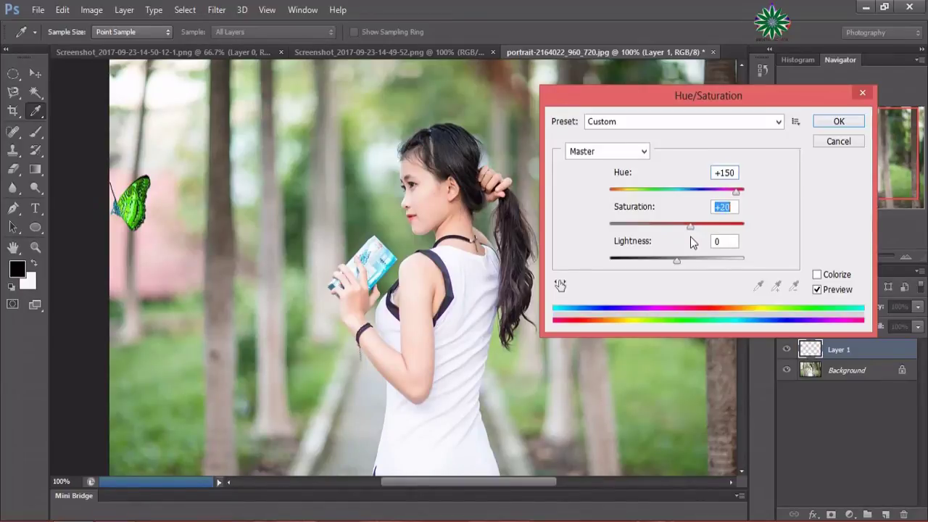
pyautogui.moveTo(691, 242)
pyautogui.mouseDown()
pyautogui.moveTo(658, 257)
pyautogui.moveTo(694, 252)
pyautogui.moveTo(672, 252)
pyautogui.moveTo(664, 241)
pyautogui.mouseUp()
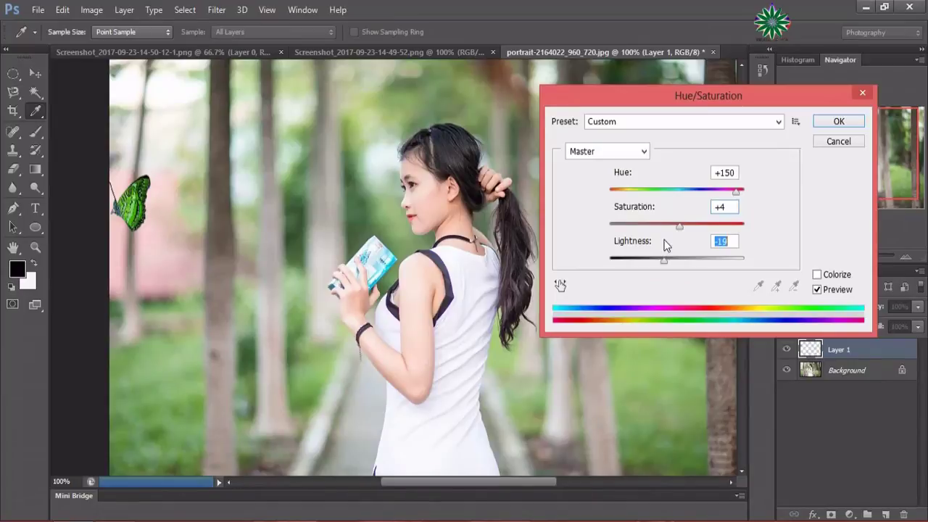
pyautogui.click(838, 122)
pyautogui.click(92, 10)
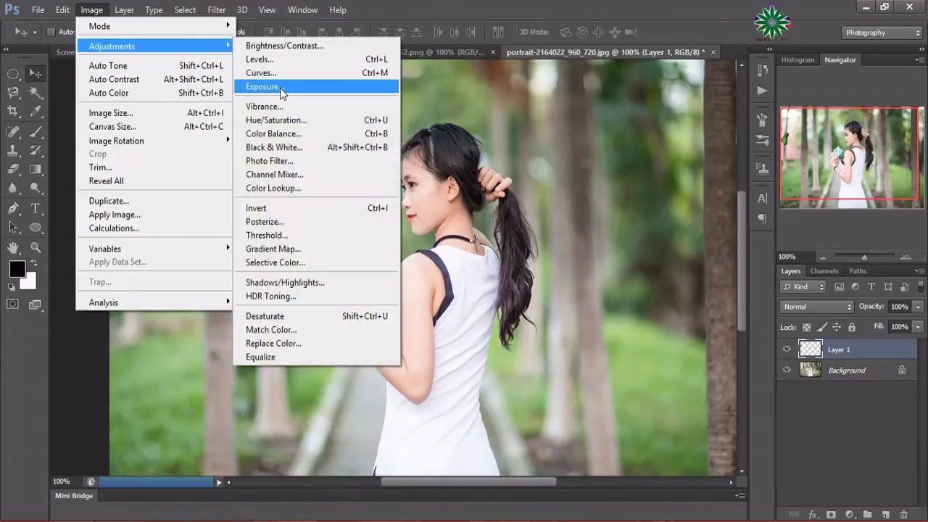
# Step: Steepen the butterfly's tone curve in Curves by pulling the white point inward
pyautogui.click(281, 75)
pyautogui.moveTo(399, 215); pyautogui.dragTo(397, 211)
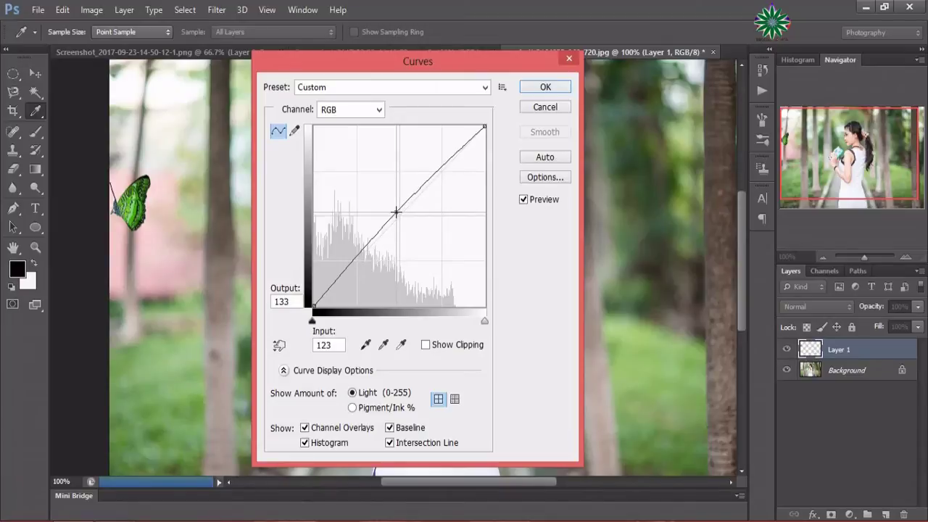
pyautogui.moveTo(395, 211); pyautogui.dragTo(395, 213)
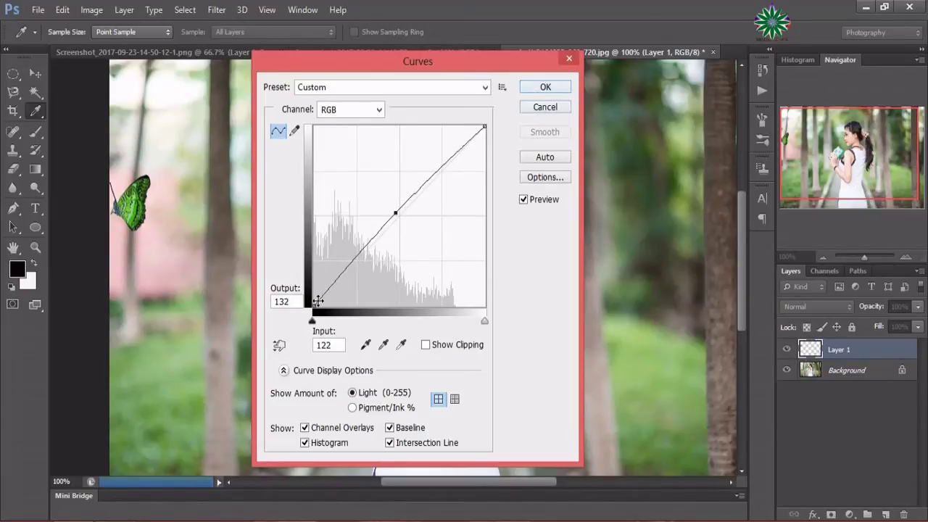
pyautogui.moveTo(315, 304); pyautogui.dragTo(315, 299)
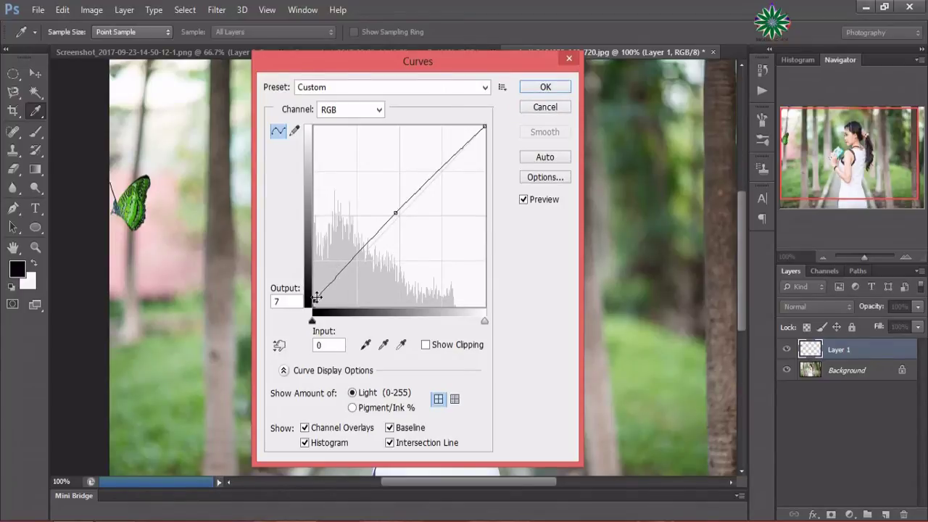
pyautogui.moveTo(316, 296); pyautogui.dragTo(314, 305)
pyautogui.moveTo(484, 125); pyautogui.dragTo(479, 133)
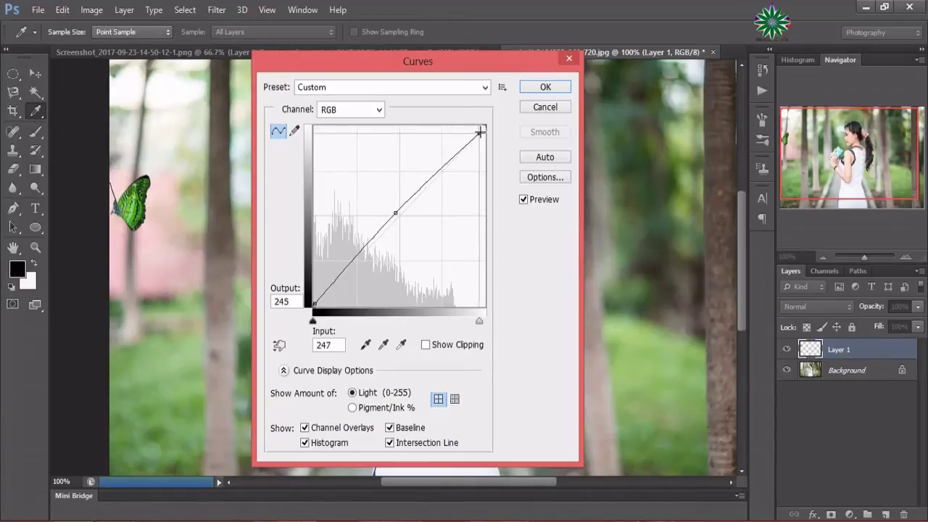
pyautogui.click(545, 87)
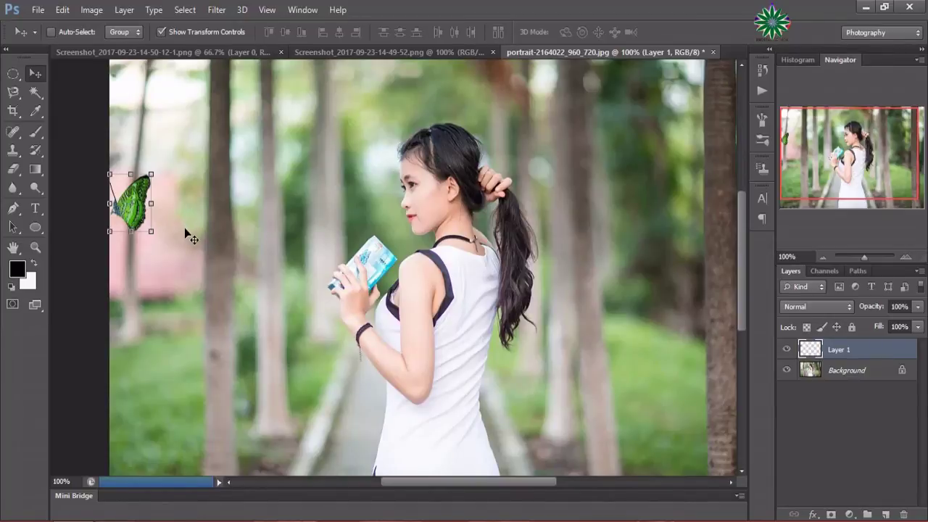
# Step: Apply a midtone Color Balance of Cyan/Red -20, Magenta/Green +31, Yellow/Blue 0
pyautogui.click(84, 8)
pyautogui.moveTo(112, 46)
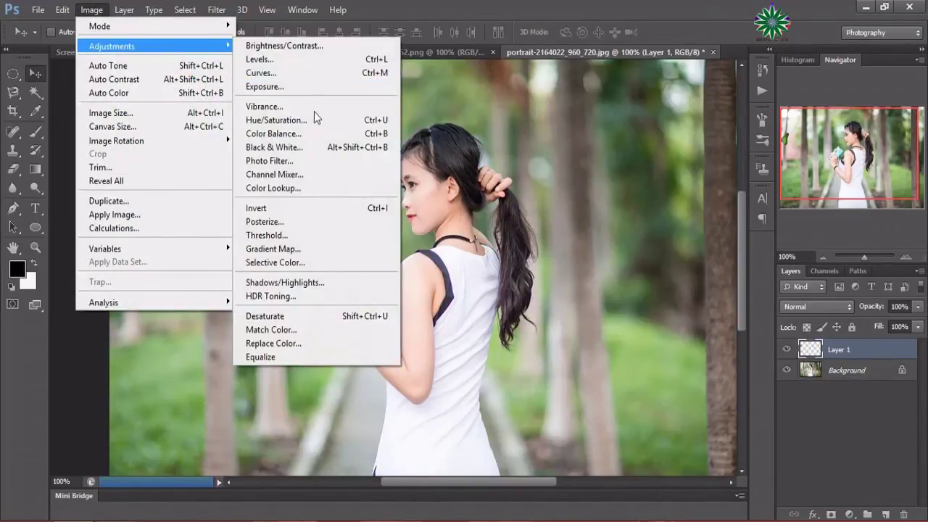
pyautogui.click(310, 136)
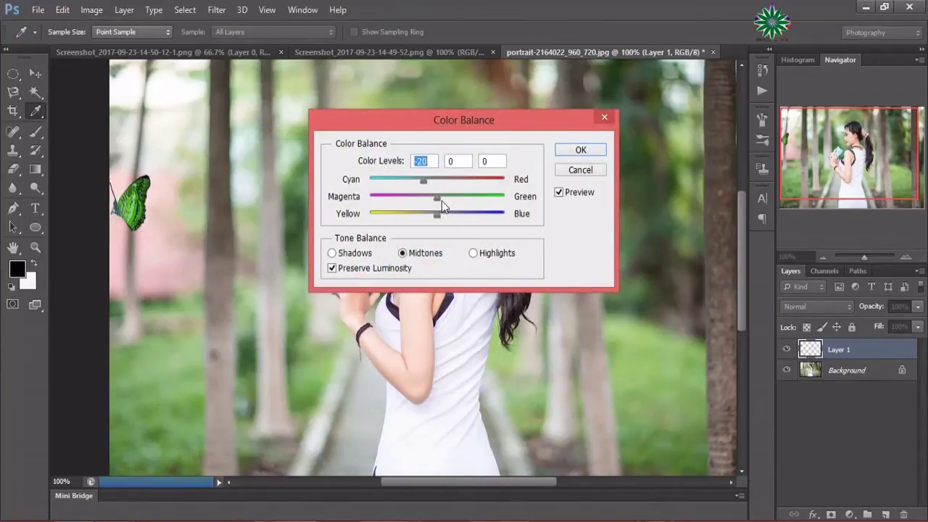
pyautogui.moveTo(441, 200); pyautogui.dragTo(458, 199)
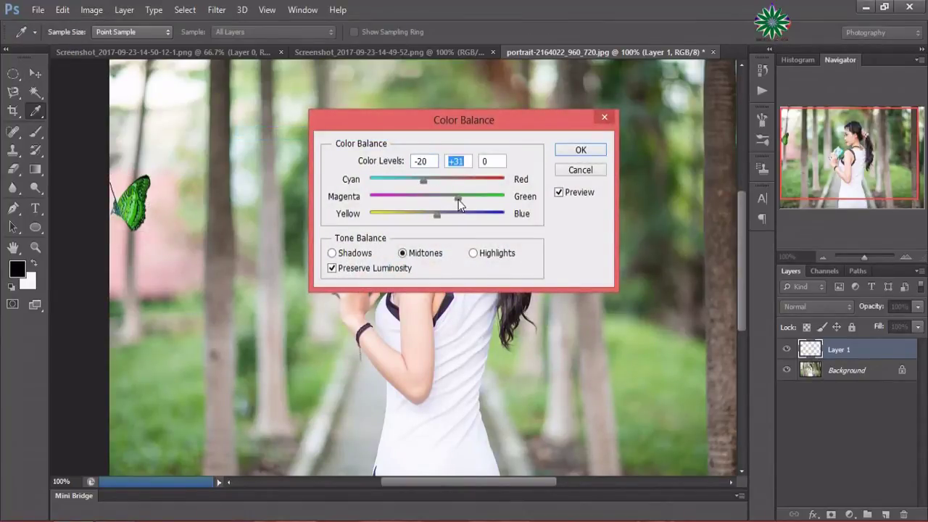
pyautogui.click(580, 150)
pyautogui.press('v')
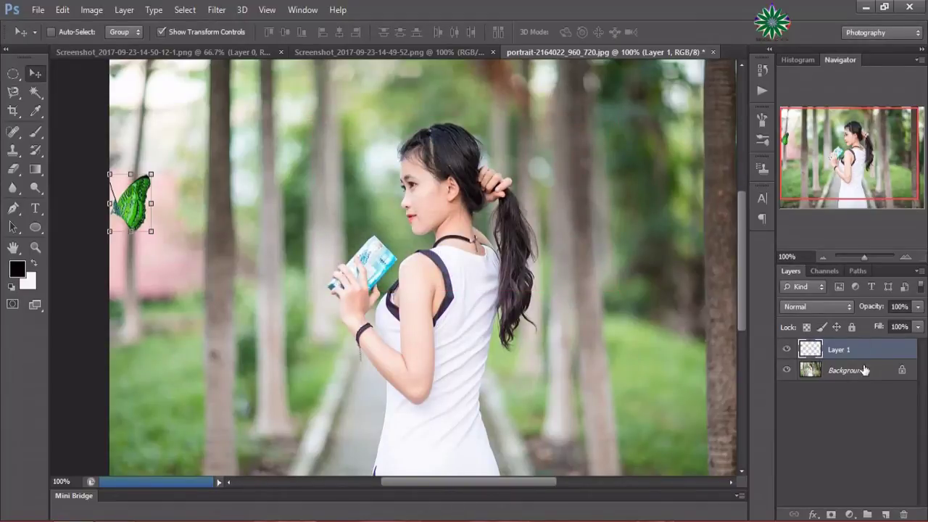
# Step: Unlock the background as Layer 0 and bring in the monarch butterfly, scaled down small
pyautogui.doubleClick(864, 370)
pyautogui.click(589, 171)
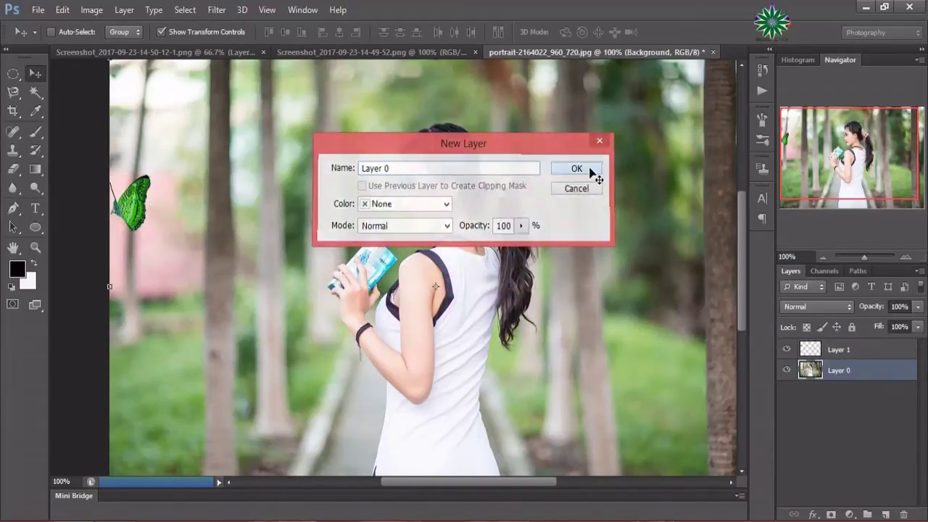
pyautogui.click(367, 52)
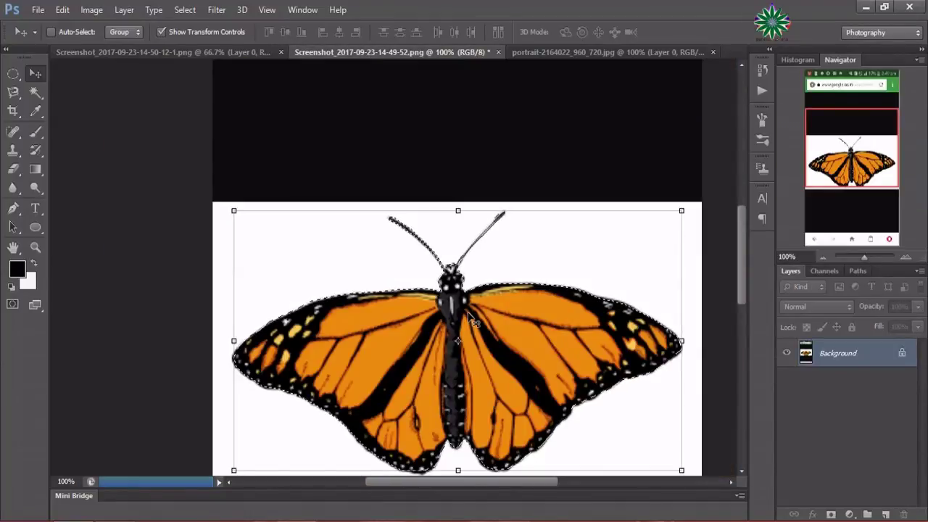
pyautogui.moveTo(468, 312)
pyautogui.mouseDown()
pyautogui.moveTo(584, 61)
pyautogui.moveTo(290, 289)
pyautogui.mouseUp()
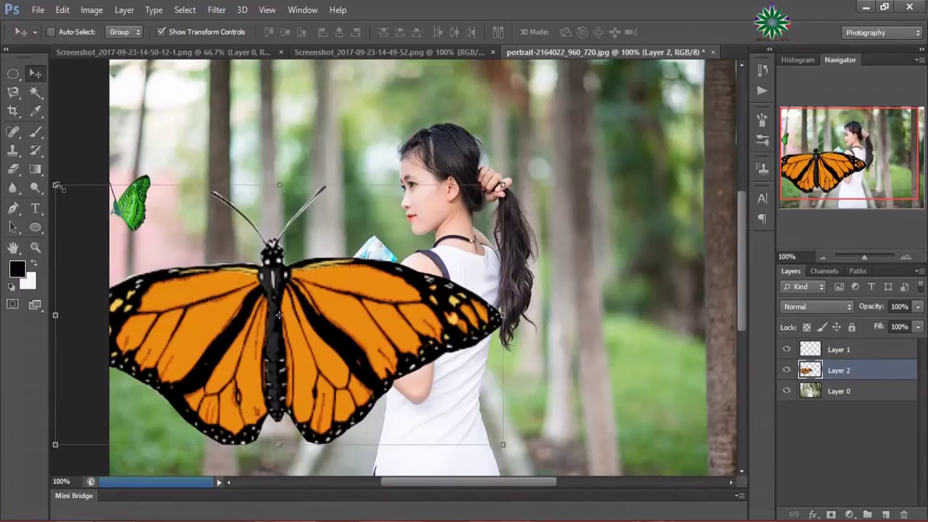
pyautogui.moveTo(55, 185)
pyautogui.mouseDown()
pyautogui.moveTo(397, 349)
pyautogui.moveTo(455, 411)
pyautogui.moveTo(441, 408)
pyautogui.moveTo(429, 454)
pyautogui.moveTo(437, 431)
pyautogui.mouseUp()
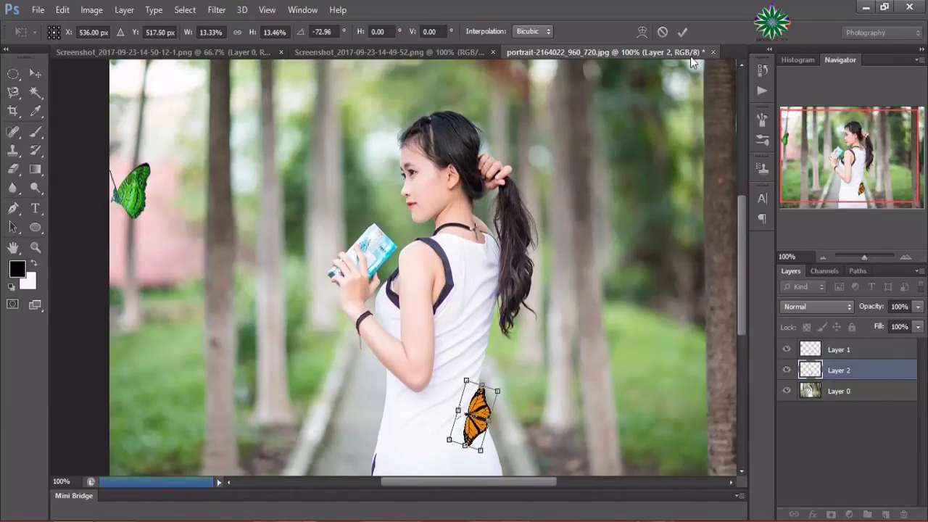
pyautogui.click(682, 32)
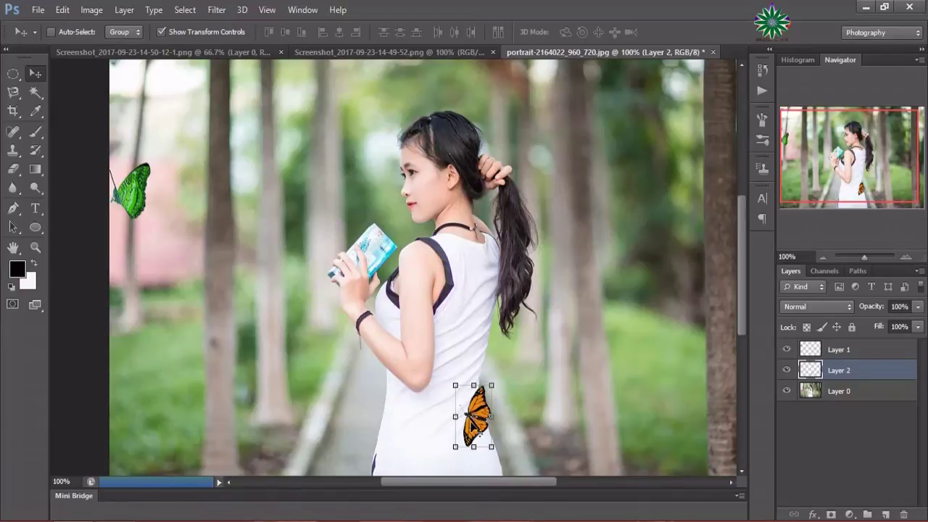
# Step: Tilt the monarch about 3° and place it just above the green butterfly at the upper-left
pyautogui.hotkey('ctrl', 't')
pyautogui.moveTo(474, 416)
pyautogui.mouseDown()
pyautogui.moveTo(147, 265)
pyautogui.moveTo(147, 252)
pyautogui.mouseUp()
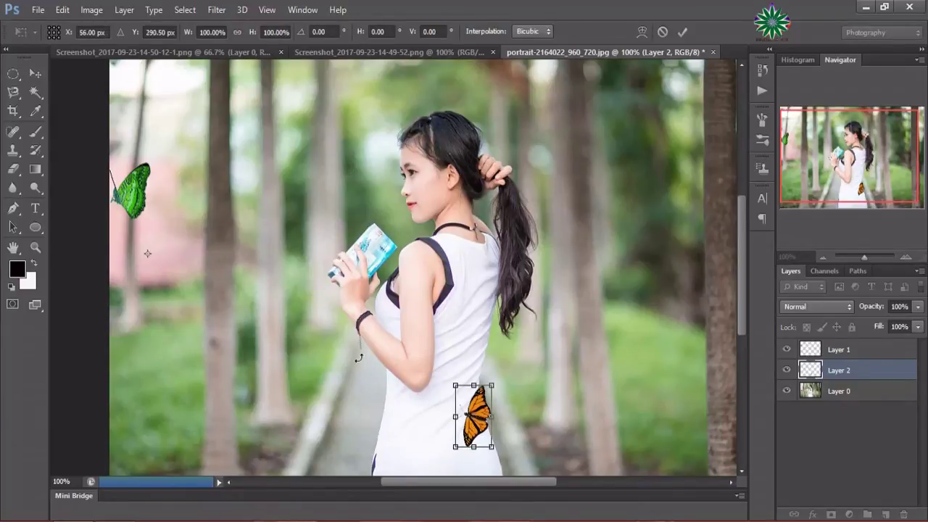
pyautogui.moveTo(482, 429)
pyautogui.mouseDown()
pyautogui.moveTo(140, 267)
pyautogui.moveTo(155, 152)
pyautogui.moveTo(139, 153)
pyautogui.mouseUp()
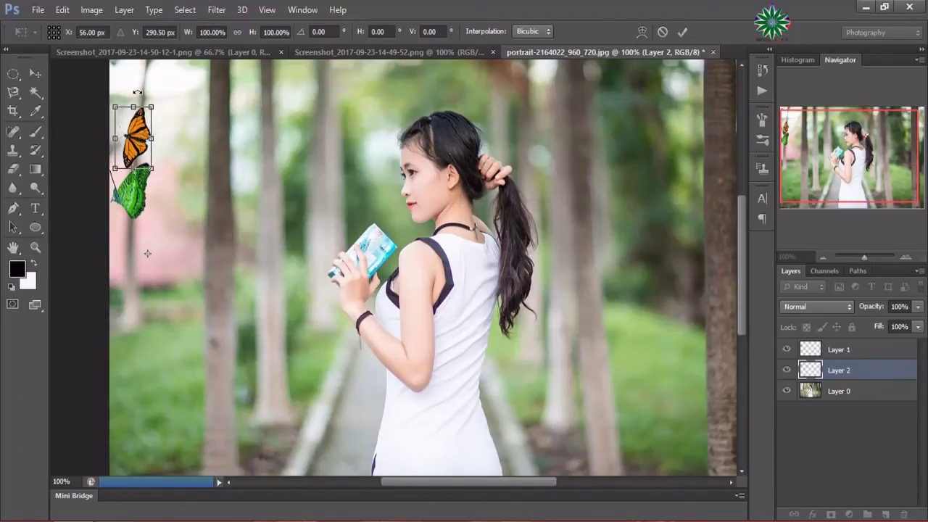
pyautogui.moveTo(137, 92); pyautogui.dragTo(144, 96)
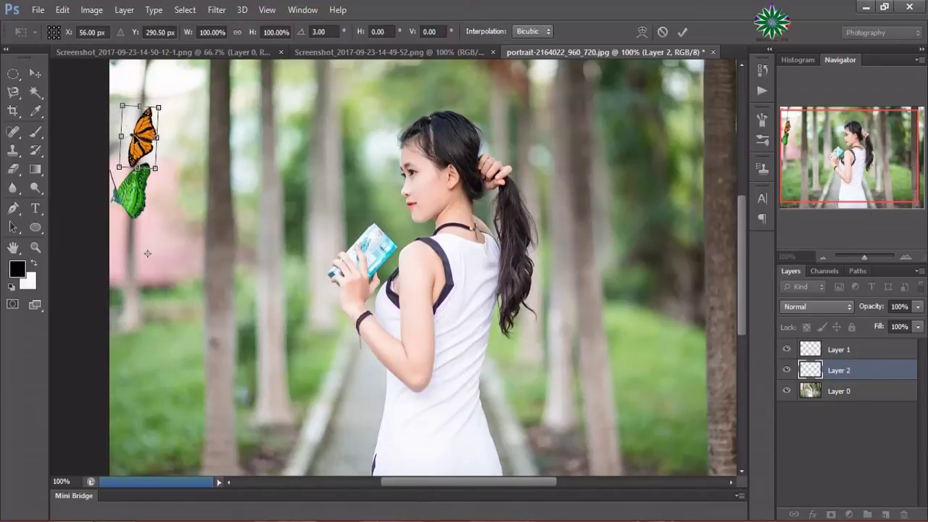
pyautogui.moveTo(137, 137); pyautogui.dragTo(133, 131)
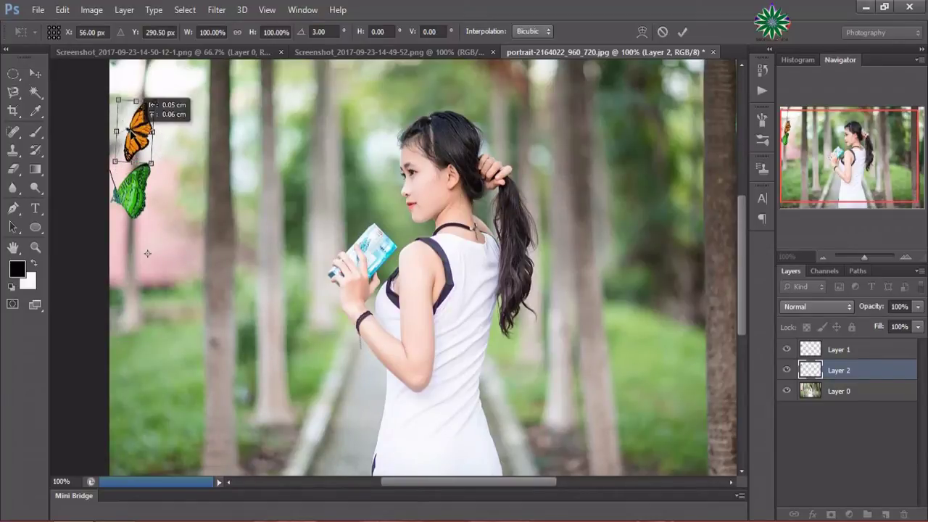
pyautogui.click(682, 31)
pyautogui.click(91, 10)
pyautogui.moveTo(111, 45)
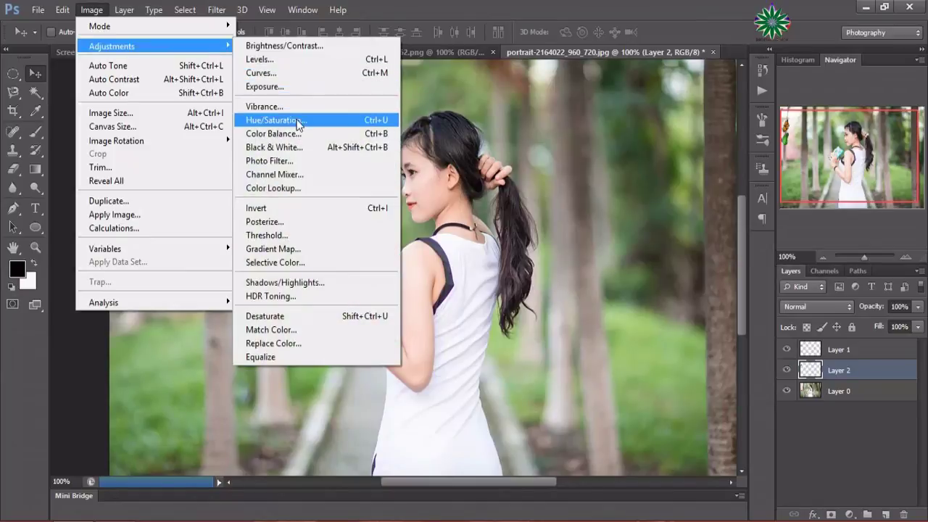
# Step: Turn the Layer 2 monarch bright green with Hue/Saturation, then boost the Greens range's hue and saturation
pyautogui.click(300, 120)
pyautogui.moveTo(677, 192); pyautogui.dragTo(719, 193)
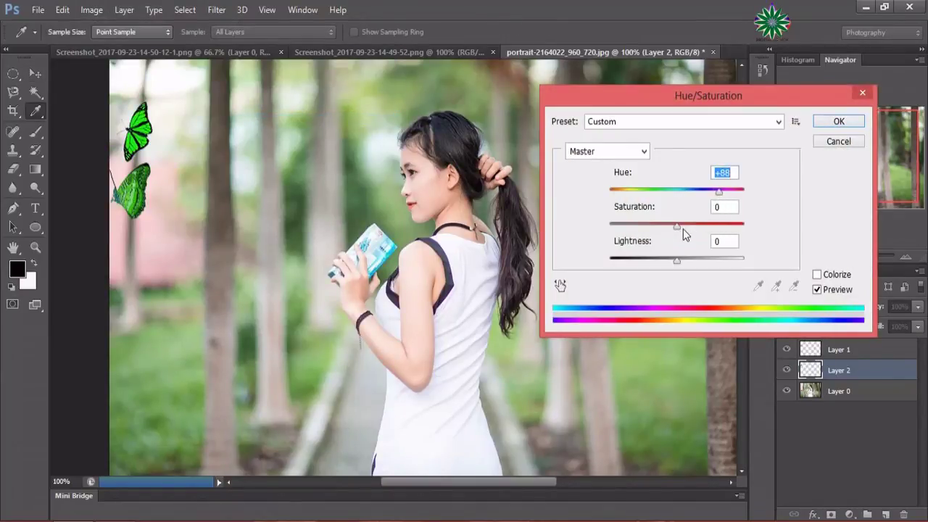
pyautogui.moveTo(676, 231)
pyautogui.mouseDown()
pyautogui.moveTo(687, 233)
pyautogui.moveTo(665, 261)
pyautogui.moveTo(677, 268)
pyautogui.mouseUp()
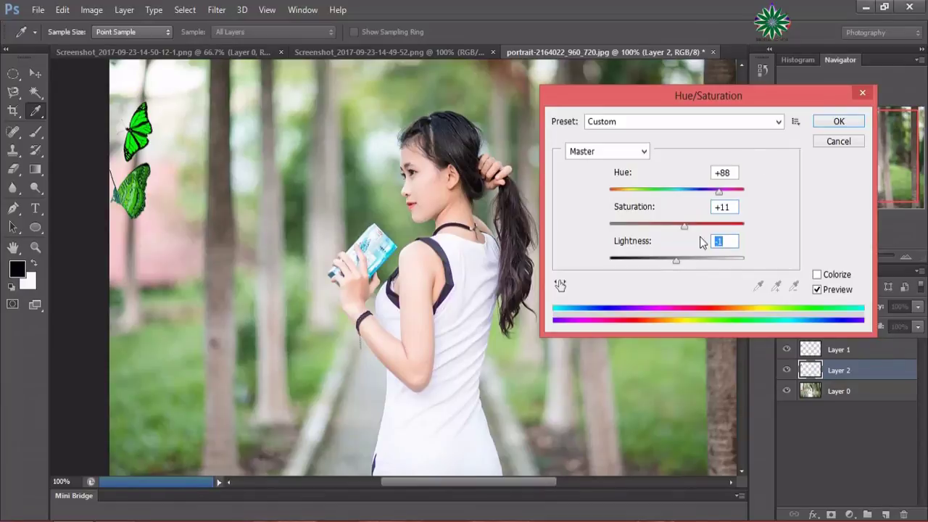
pyautogui.click(644, 150)
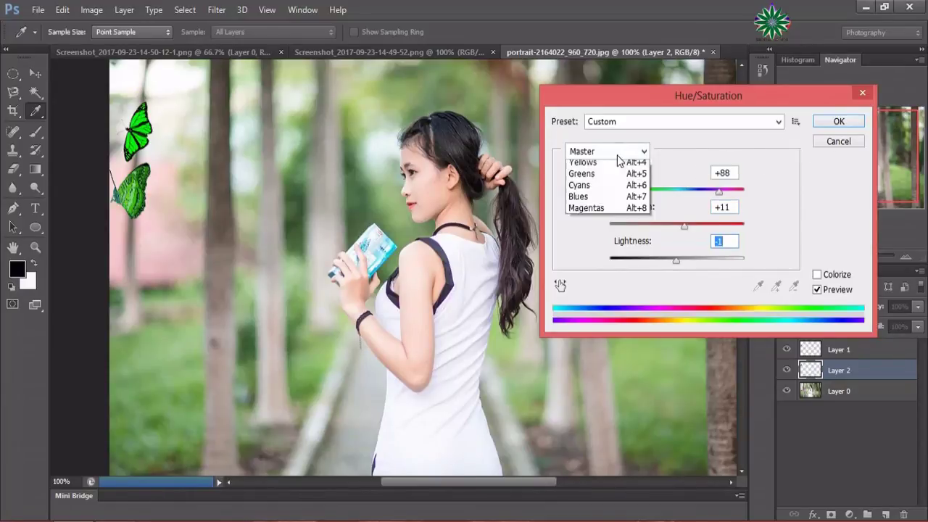
pyautogui.click(619, 201)
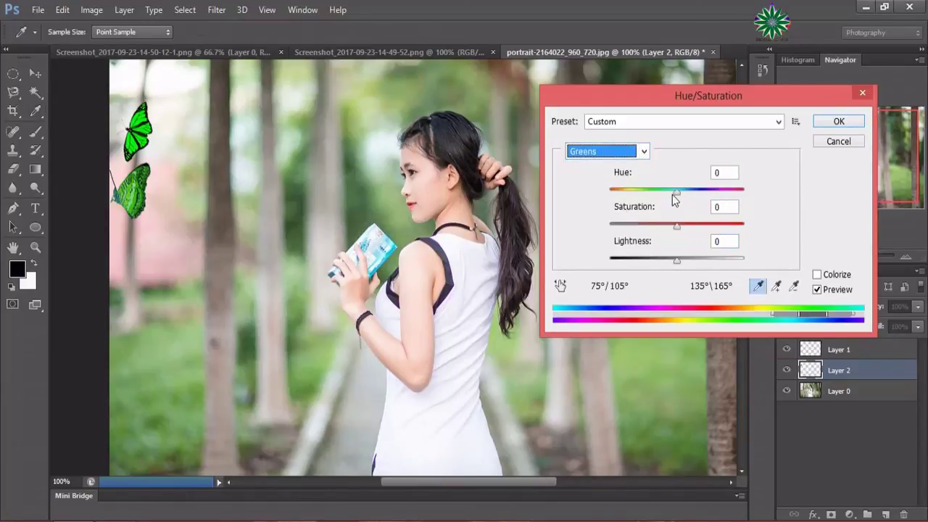
pyautogui.moveTo(676, 192); pyautogui.dragTo(685, 197)
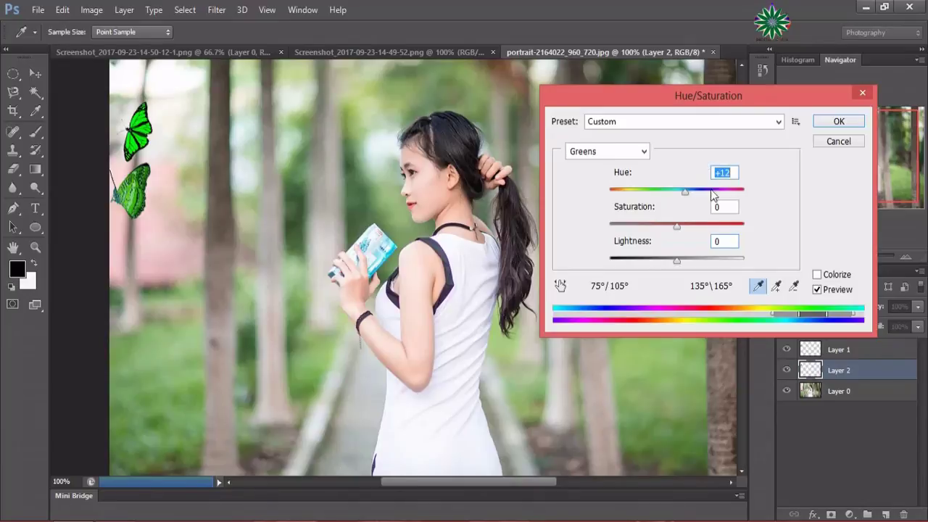
pyautogui.moveTo(678, 226)
pyautogui.mouseDown()
pyautogui.moveTo(686, 229)
pyautogui.moveTo(652, 229)
pyautogui.moveTo(679, 243)
pyautogui.moveTo(658, 265)
pyautogui.moveTo(639, 258)
pyautogui.mouseUp()
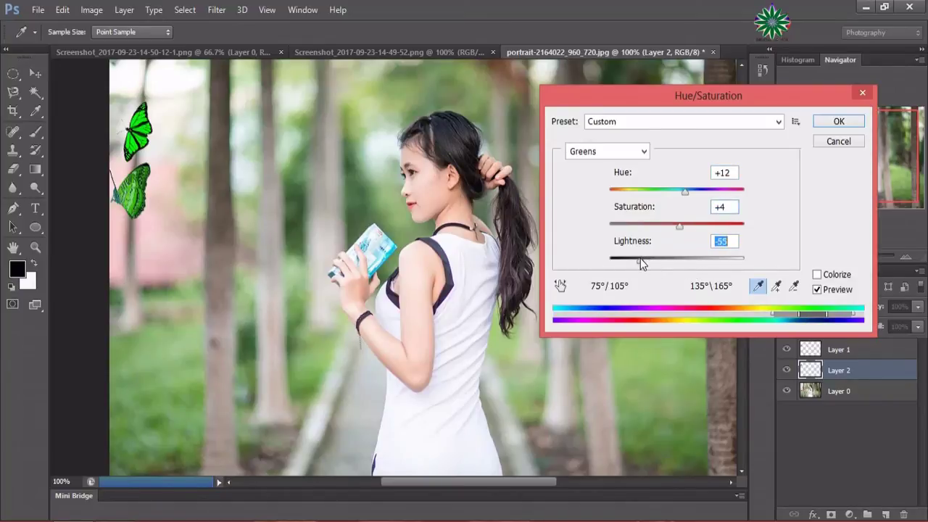
pyautogui.click(839, 122)
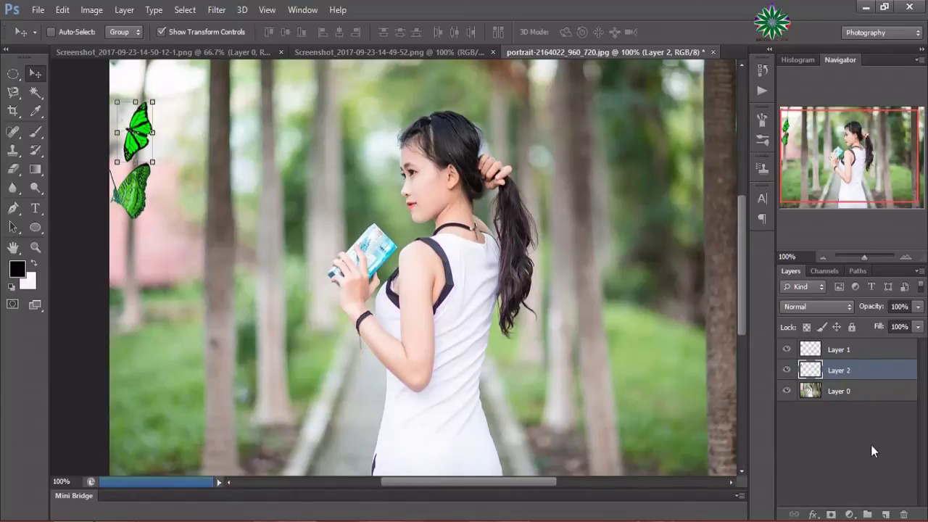
# Step: Add a deep blue #2435dd Solid Color fill layer above the lower butterfly's layer
pyautogui.click(848, 347)
pyautogui.click(849, 514)
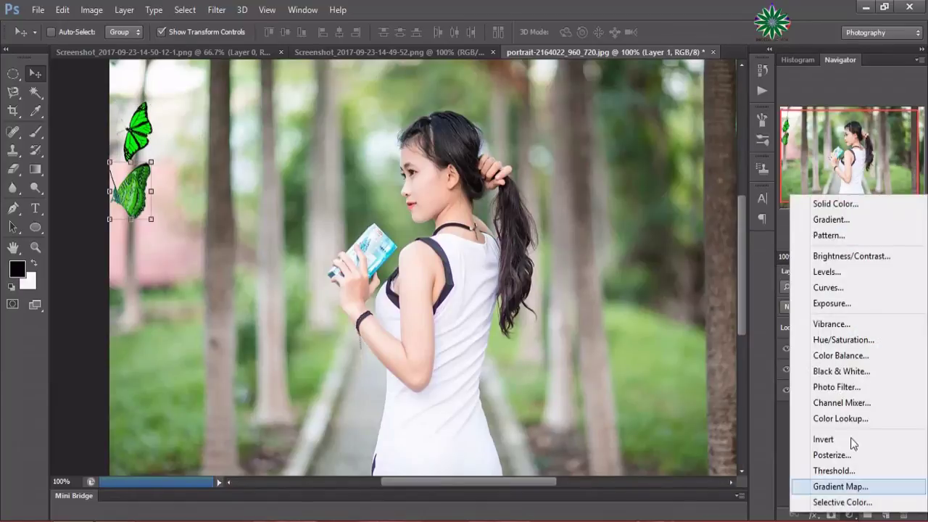
pyautogui.click(834, 204)
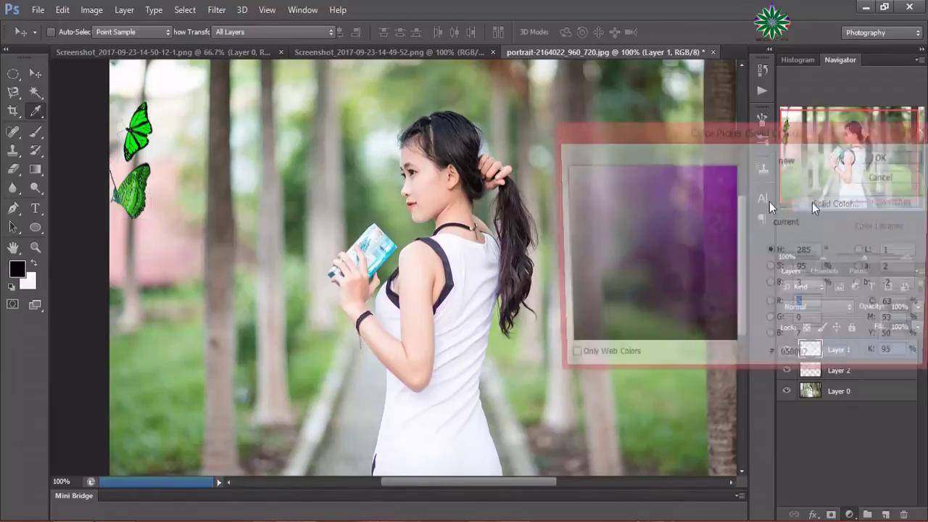
pyautogui.click(652, 192)
pyautogui.click(759, 229)
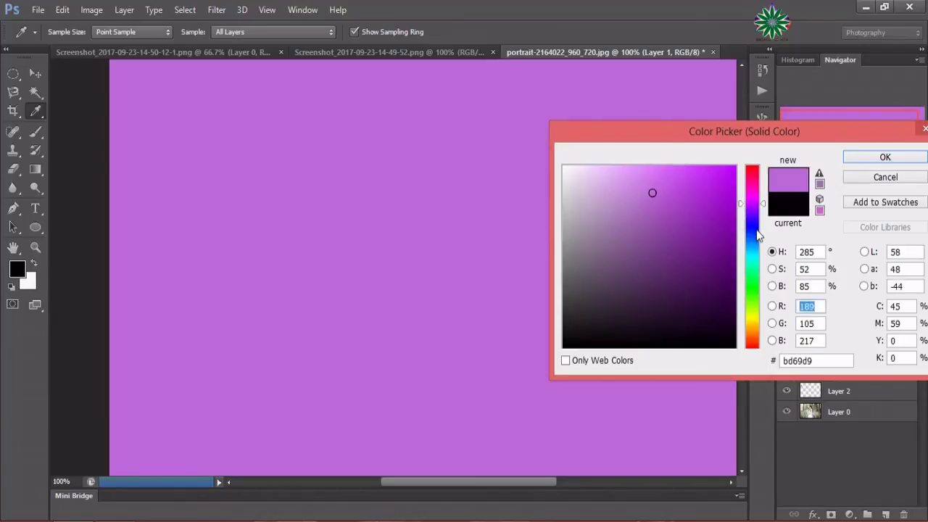
pyautogui.click(708, 192)
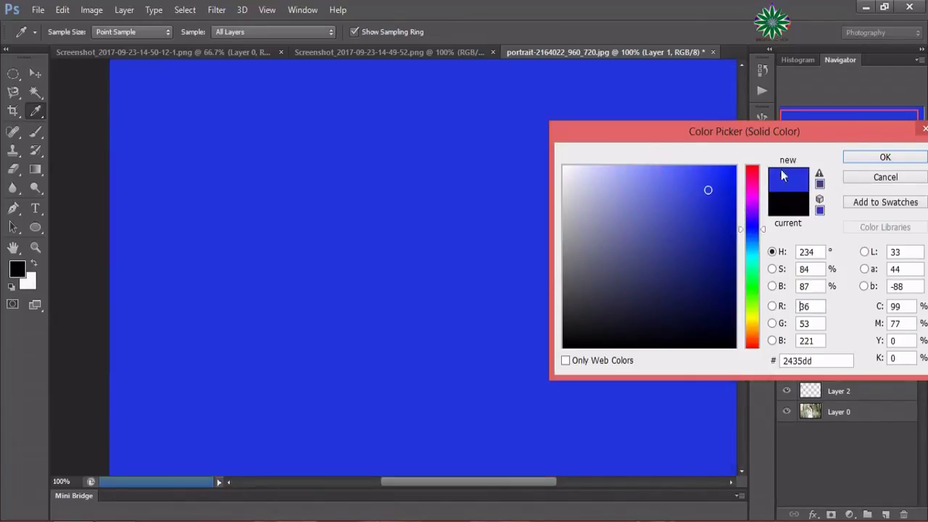
pyautogui.click(885, 156)
# Step: Set the blue fill layer to Screen blend mode at 34% opacity
pyautogui.click(807, 306)
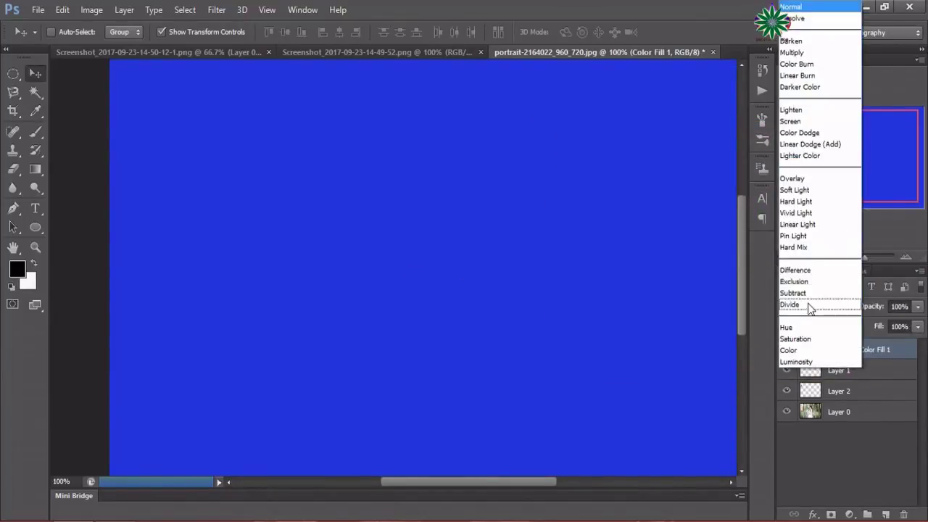
pyautogui.click(798, 121)
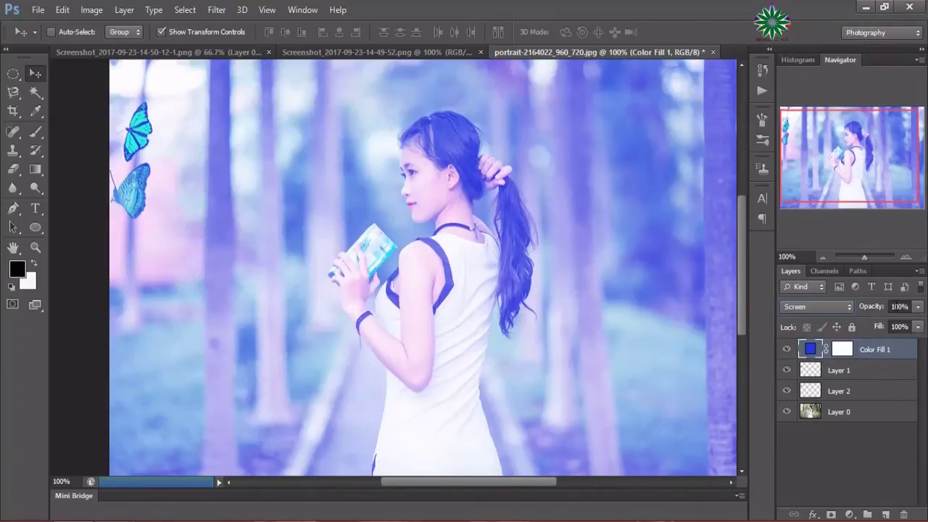
pyautogui.click(917, 326)
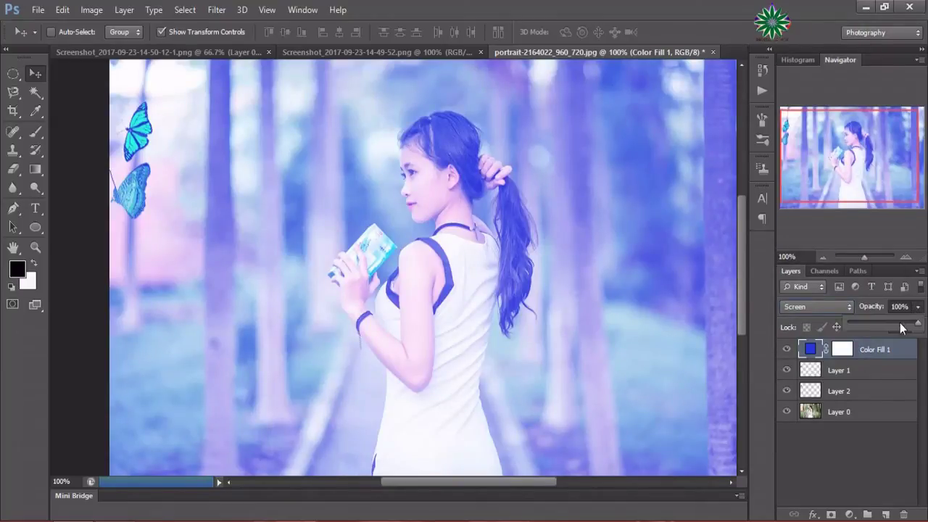
pyautogui.moveTo(916, 326); pyautogui.dragTo(869, 323)
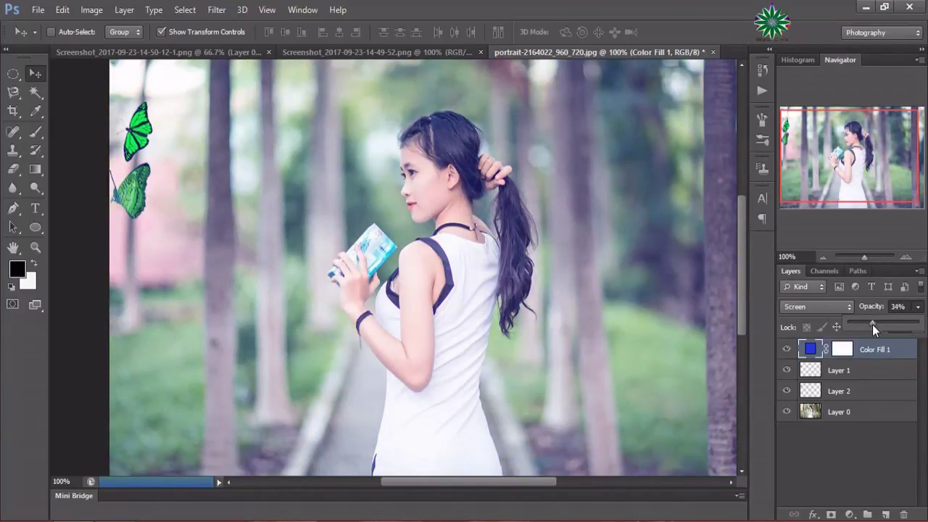
# Step: Add a Curves 1 adjustment layer raising input 10 to output 26 to lift the shadows
pyautogui.click(850, 515)
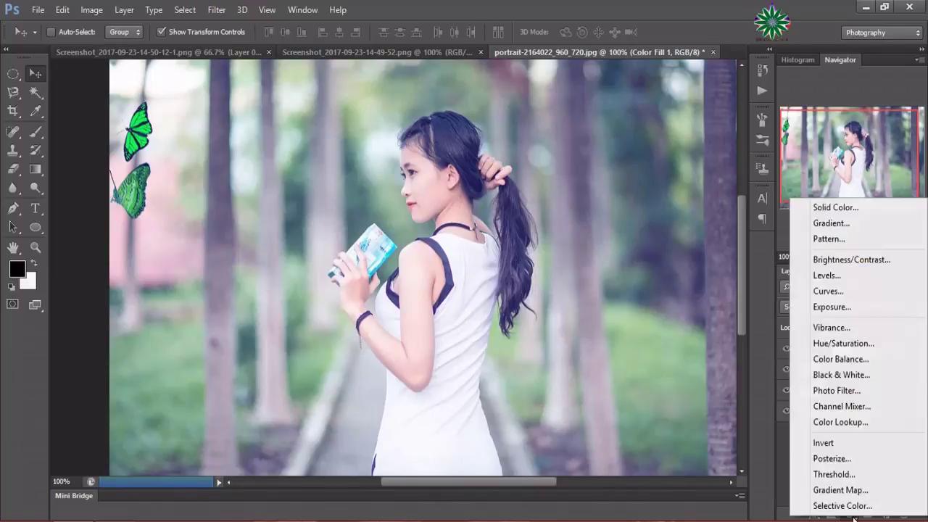
pyautogui.click(848, 290)
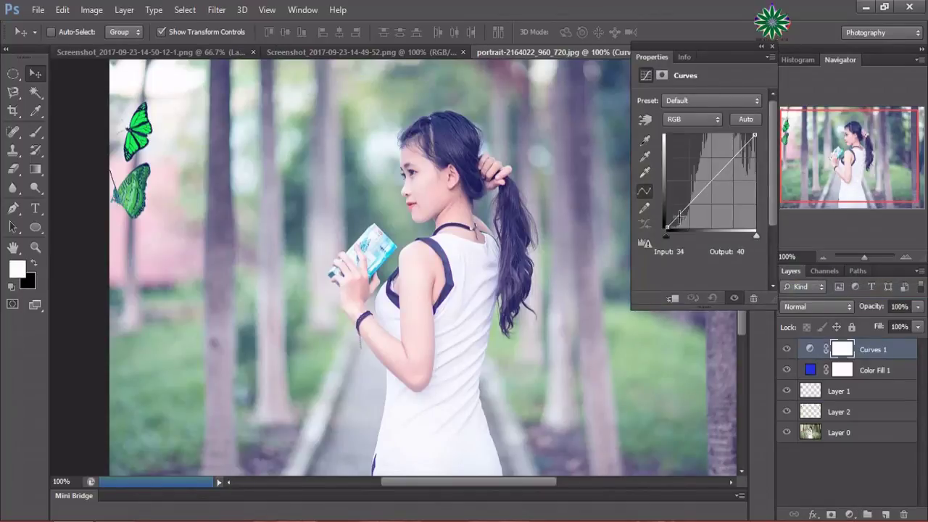
pyautogui.moveTo(678, 215)
pyautogui.mouseDown()
pyautogui.moveTo(667, 222)
pyautogui.moveTo(672, 214)
pyautogui.mouseUp()
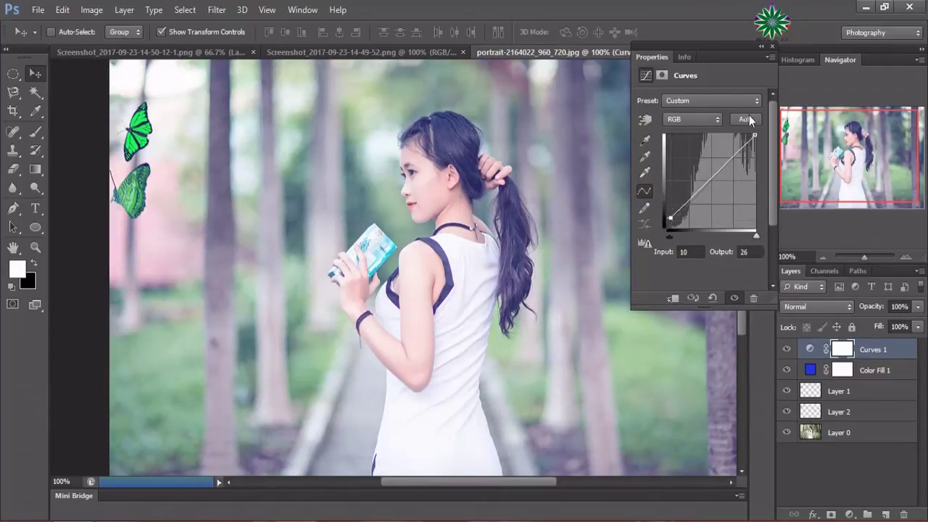
pyautogui.click(772, 46)
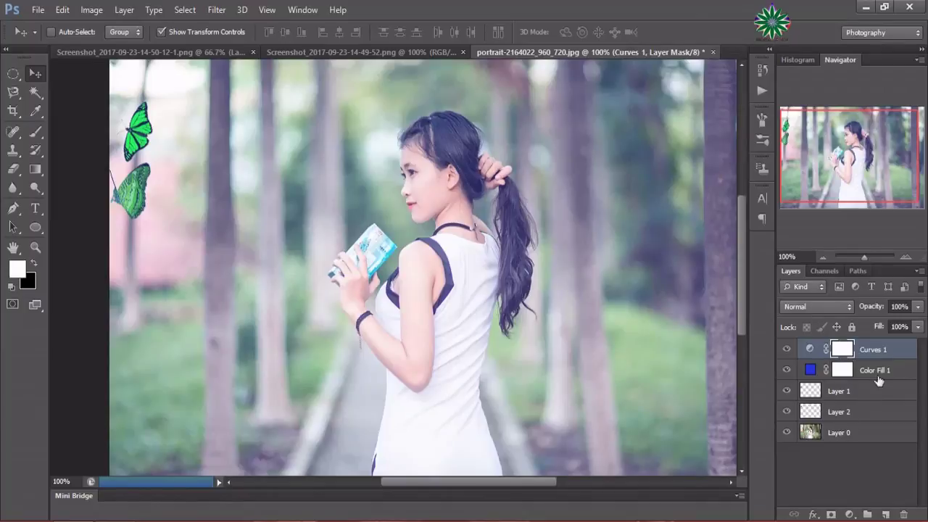
pyautogui.click(849, 515)
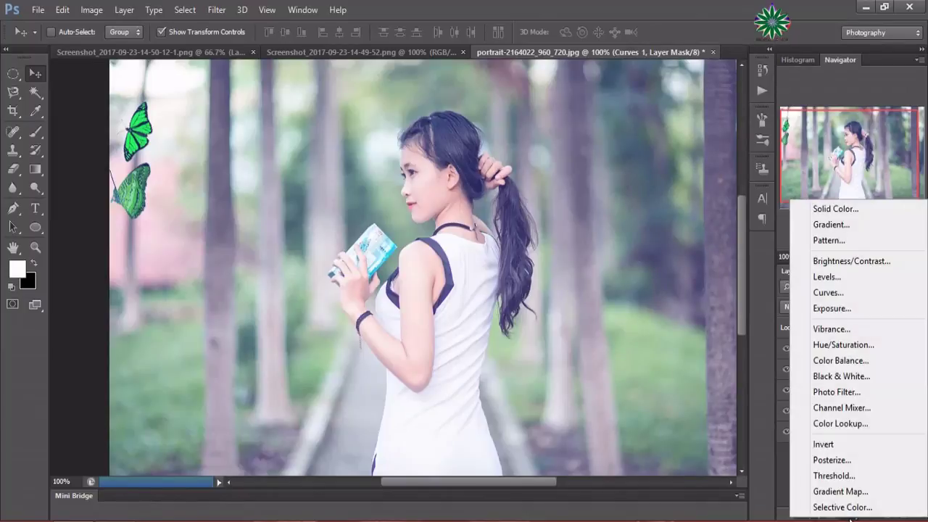
# Step: Add a Color Balance 1 layer pushing midtones to Cyan/Red +31 with a slight green shift
pyautogui.click(839, 361)
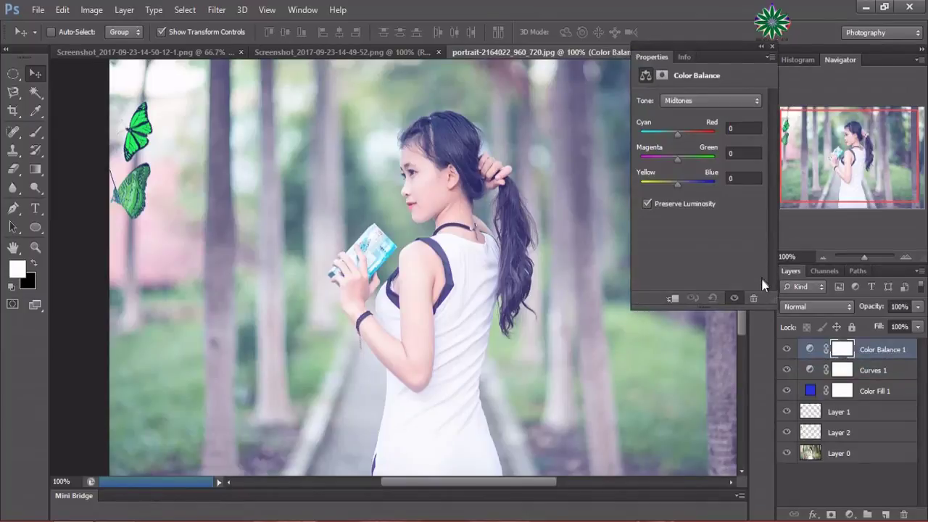
pyautogui.moveTo(678, 136); pyautogui.dragTo(689, 138)
pyautogui.moveTo(679, 161)
pyautogui.mouseDown()
pyautogui.moveTo(688, 162)
pyautogui.moveTo(676, 161)
pyautogui.moveTo(686, 184)
pyautogui.mouseUp()
pyautogui.click(773, 44)
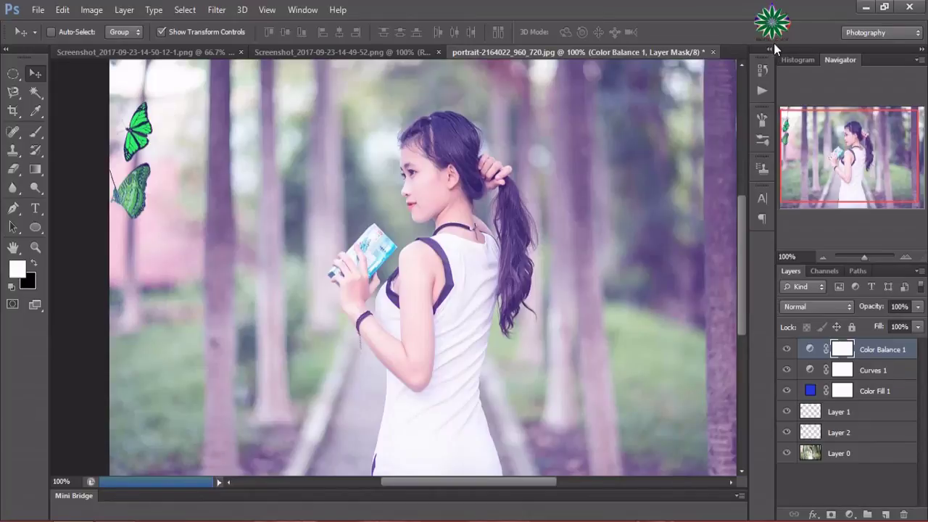
pyautogui.click(850, 514)
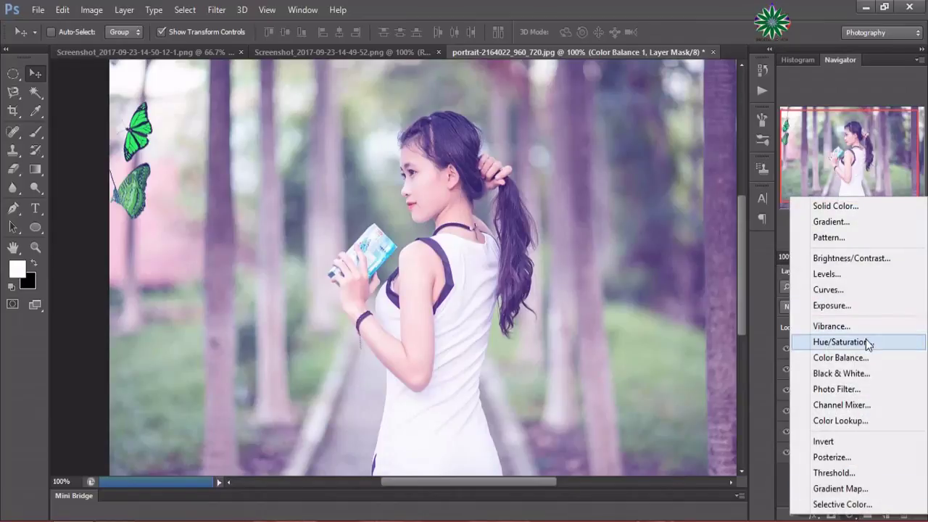
# Step: Add a Hue/Saturation 1 layer with Hue +26, Saturation +24, Lightness -8, leaving Colorize off
pyautogui.click(865, 339)
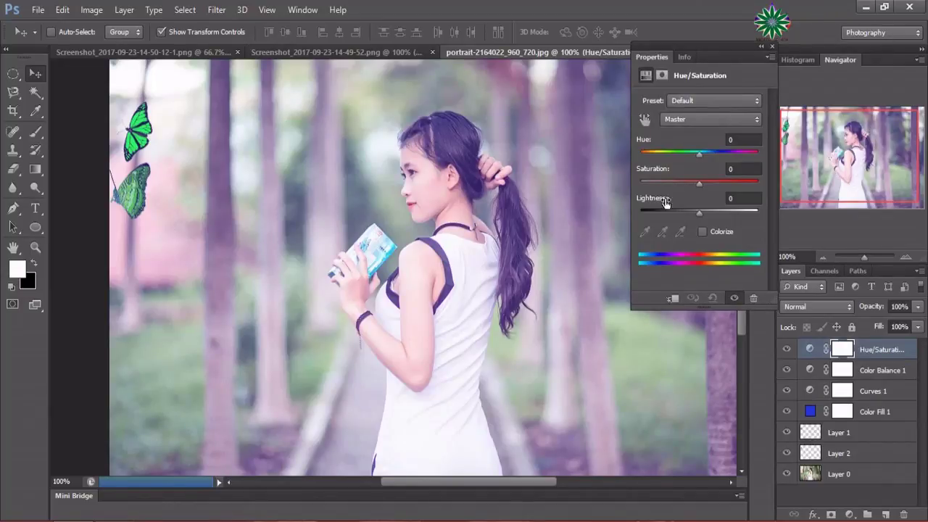
pyautogui.moveTo(698, 153); pyautogui.dragTo(714, 158)
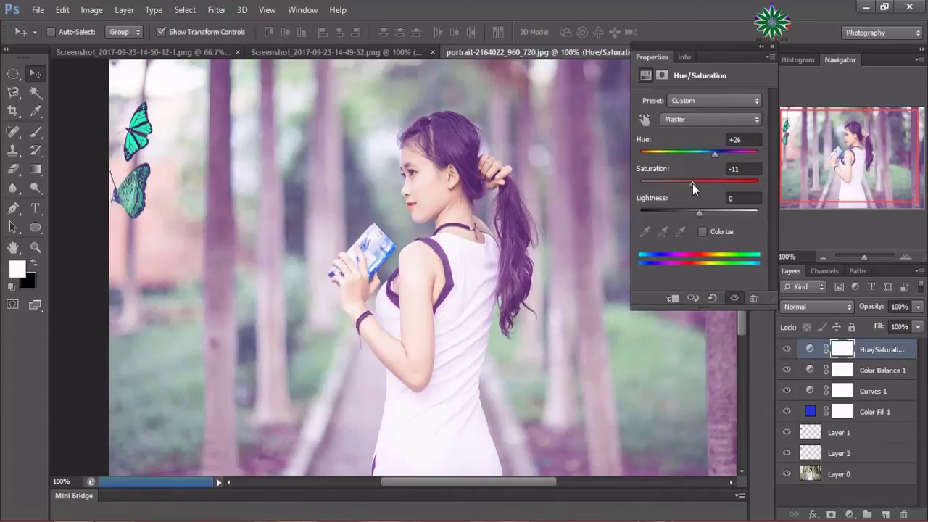
pyautogui.moveTo(705, 184)
pyautogui.mouseDown()
pyautogui.moveTo(716, 187)
pyautogui.moveTo(694, 211)
pyautogui.mouseUp()
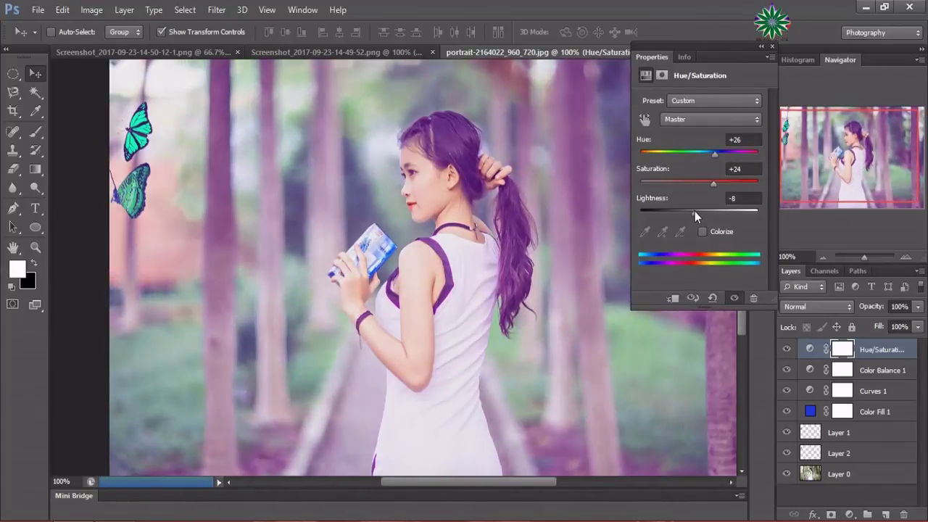
pyautogui.click(701, 231)
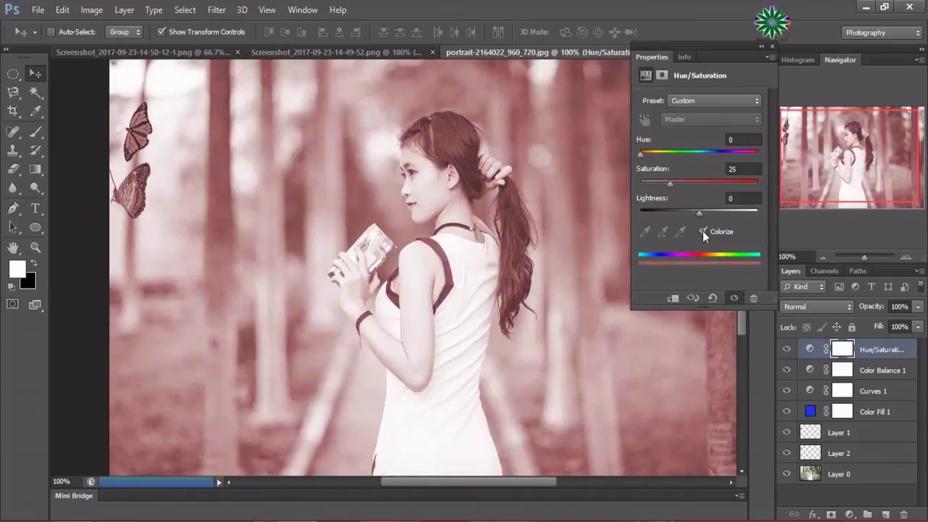
pyautogui.click(701, 231)
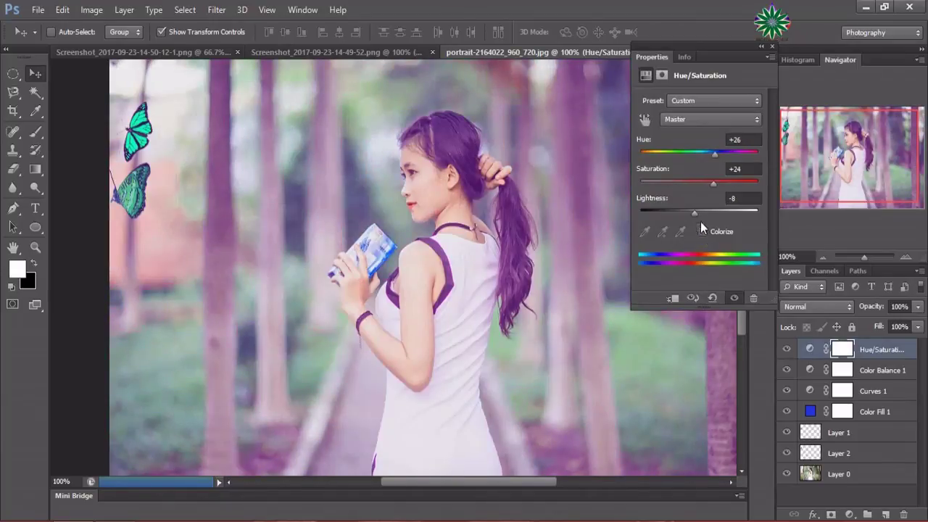
pyautogui.click(772, 46)
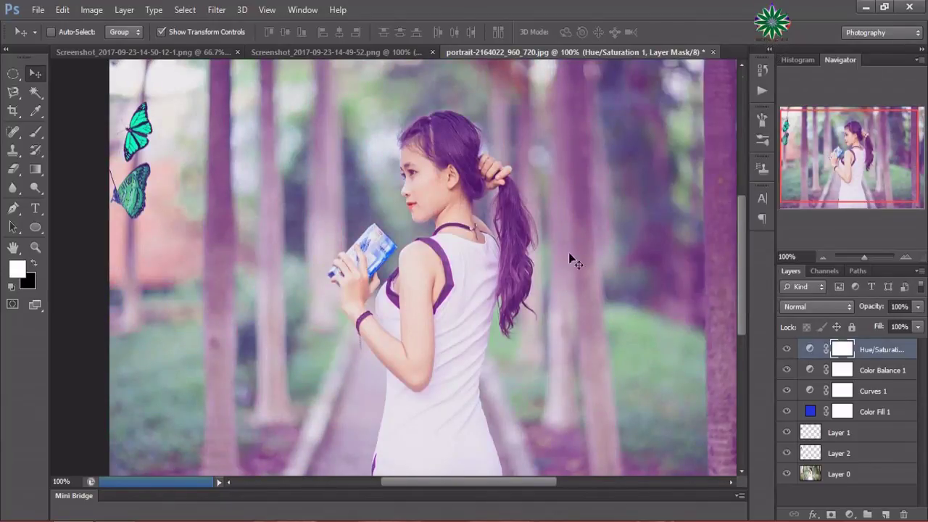
pyautogui.click(786, 370)
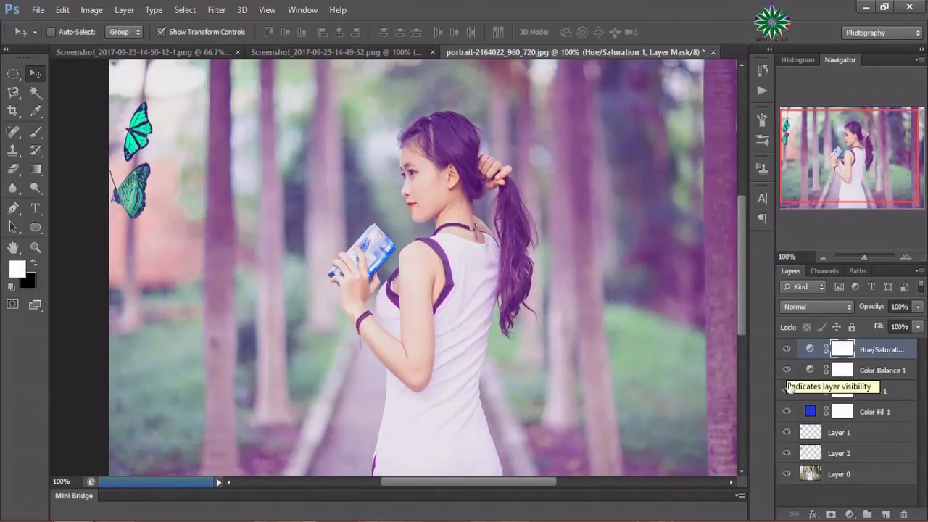
pyautogui.click(788, 391)
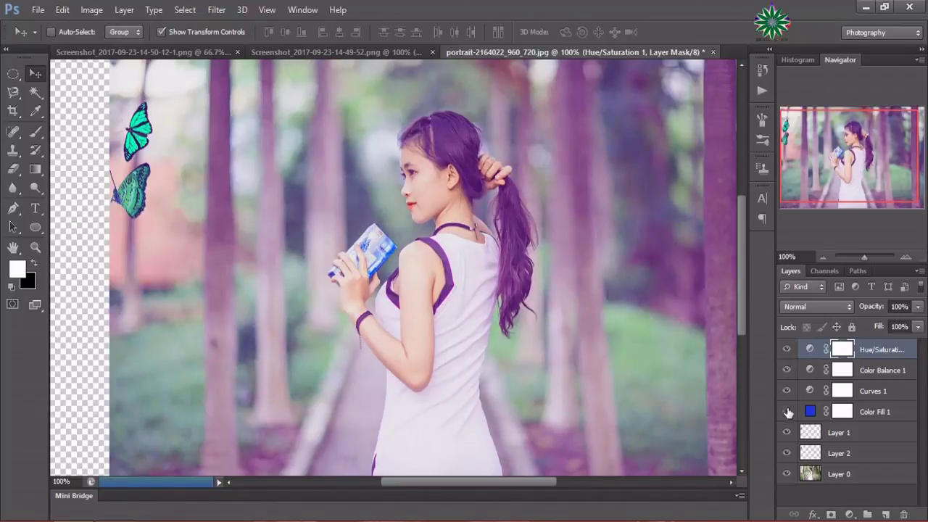
pyautogui.click(786, 411)
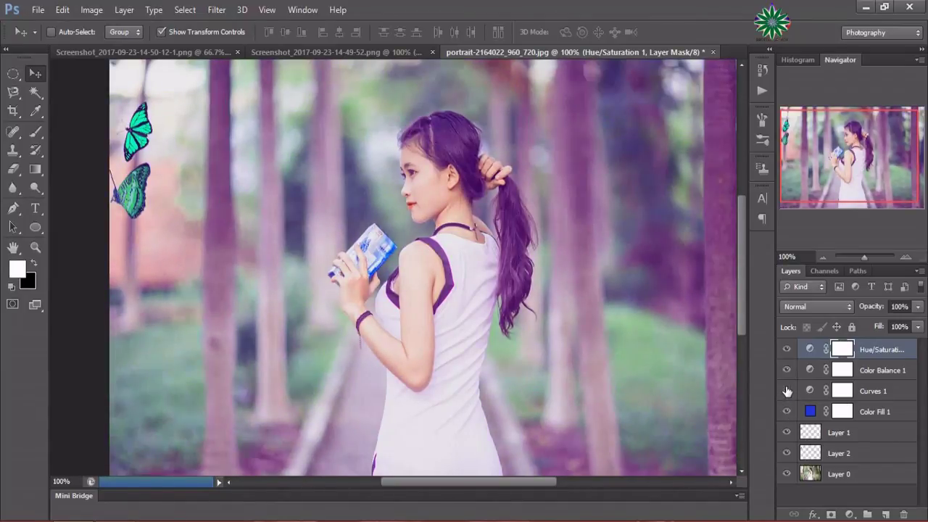
pyautogui.click(787, 371)
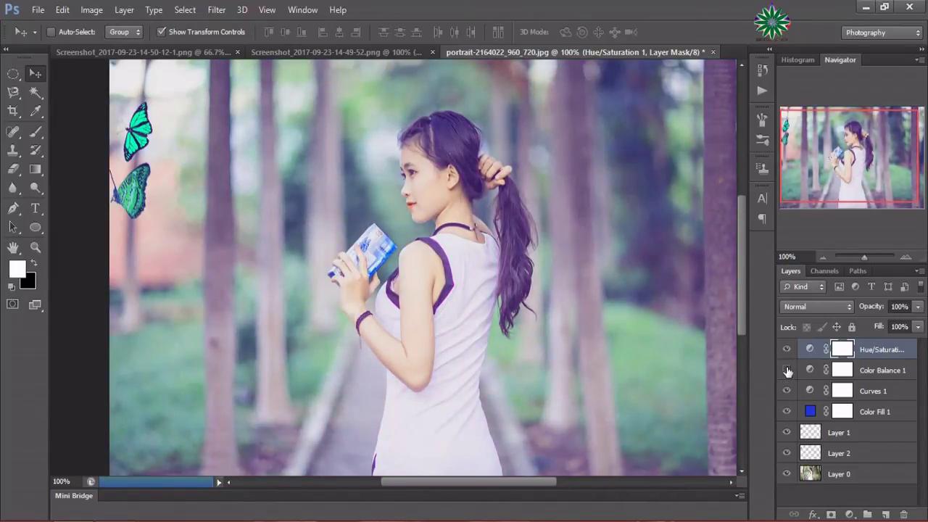
pyautogui.click(787, 349)
pyautogui.click(787, 392)
pyautogui.click(786, 370)
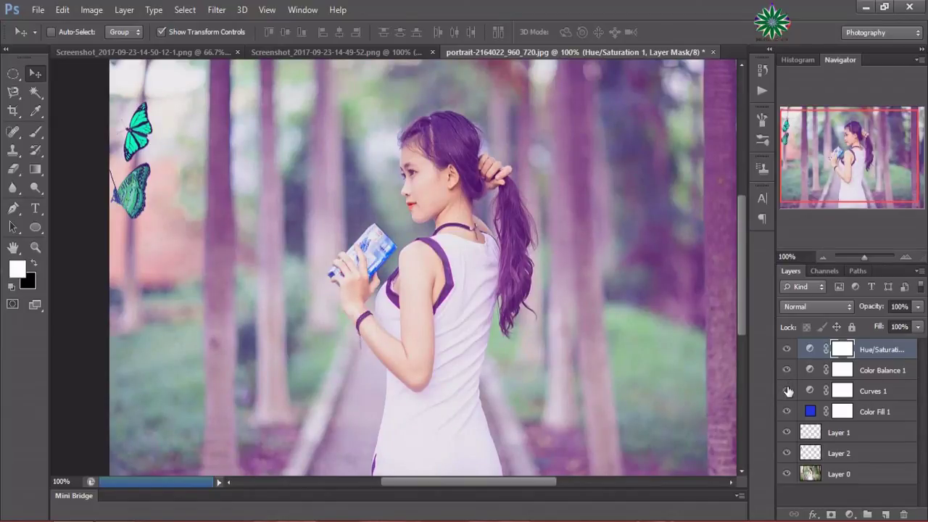
pyautogui.click(787, 391)
pyautogui.click(785, 371)
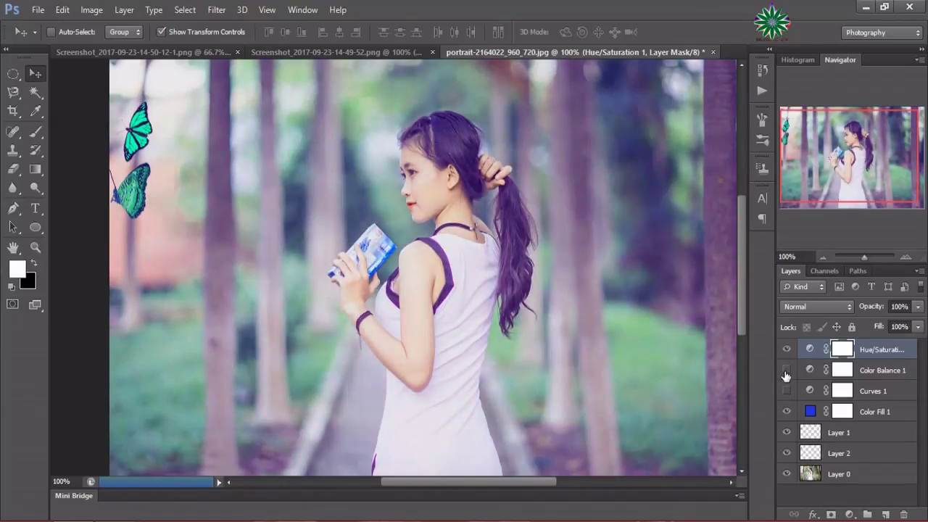
pyautogui.click(787, 391)
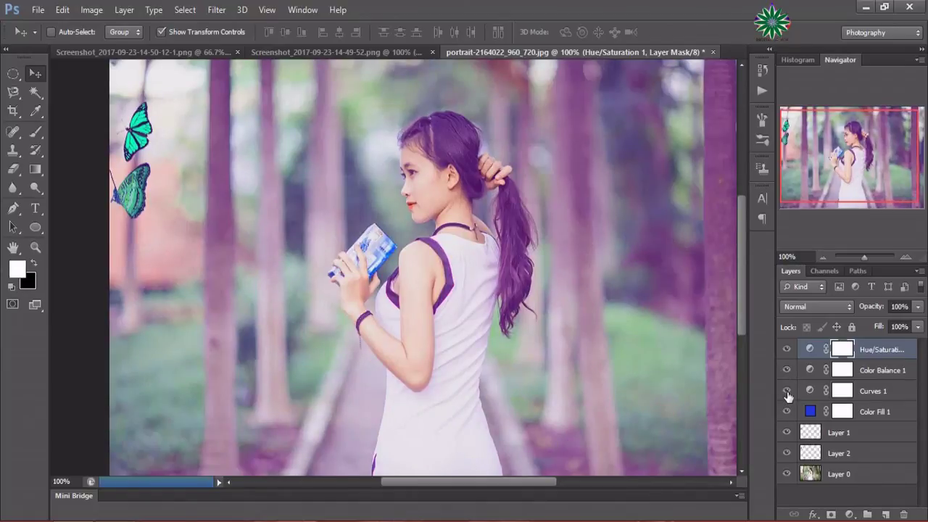
pyautogui.click(788, 371)
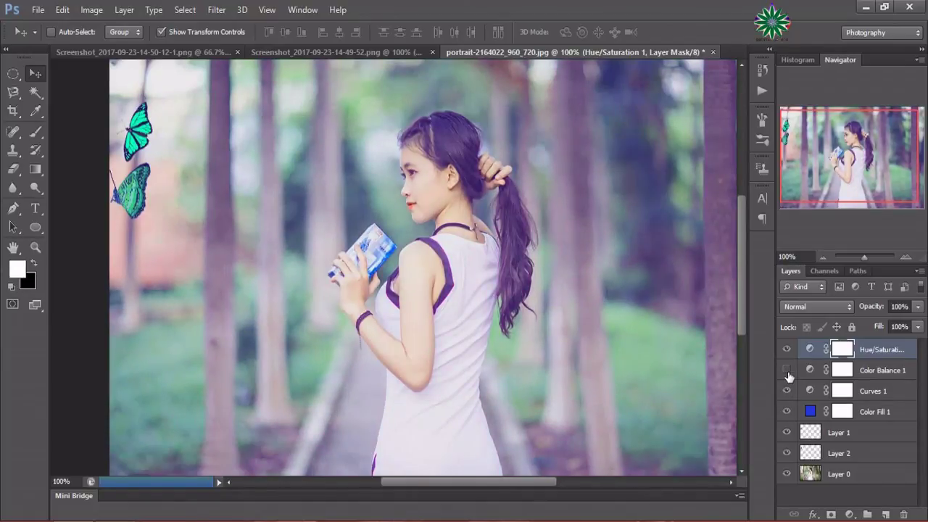
pyautogui.click(788, 371)
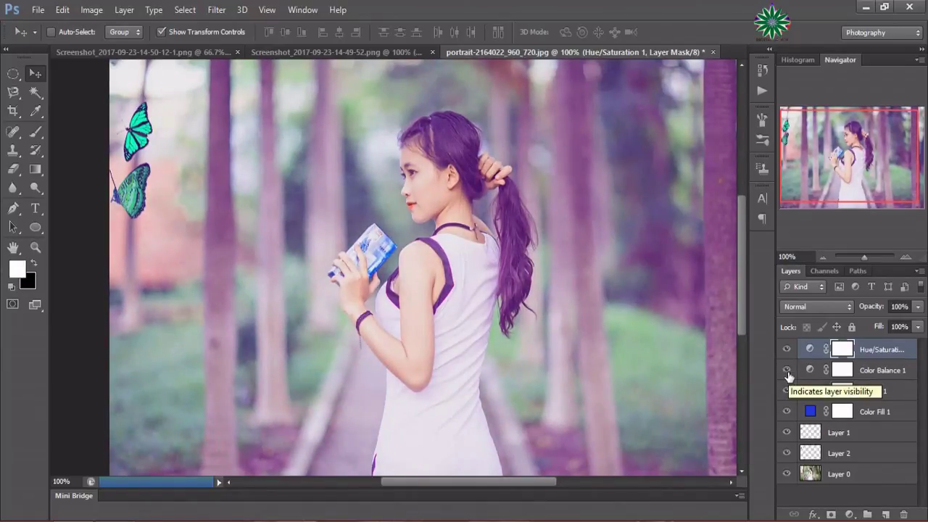